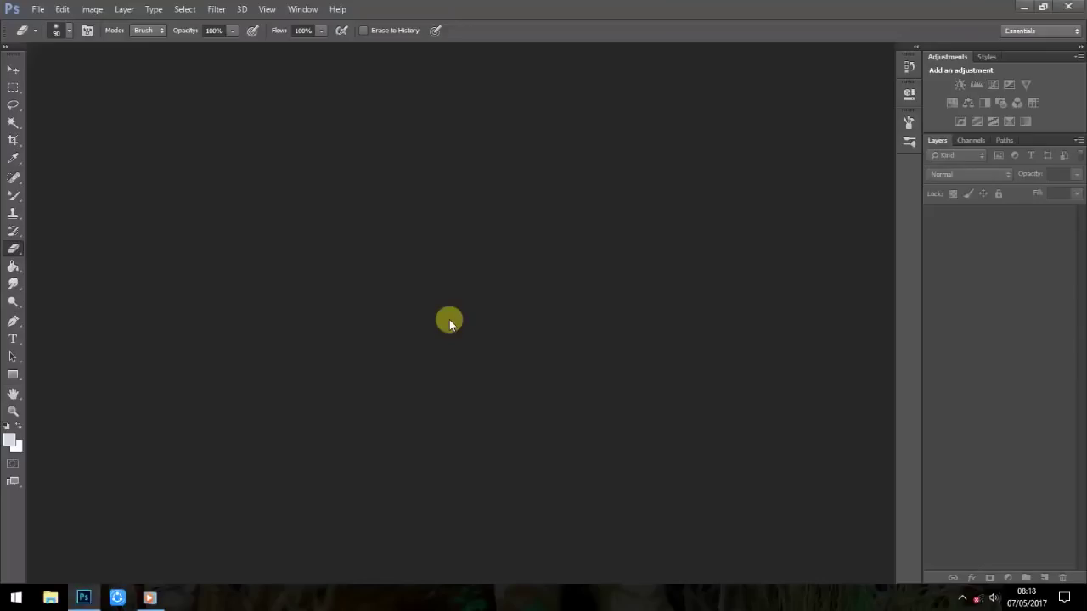
- Open the photo IMG_4068 from the New folder
double_click(449, 321)
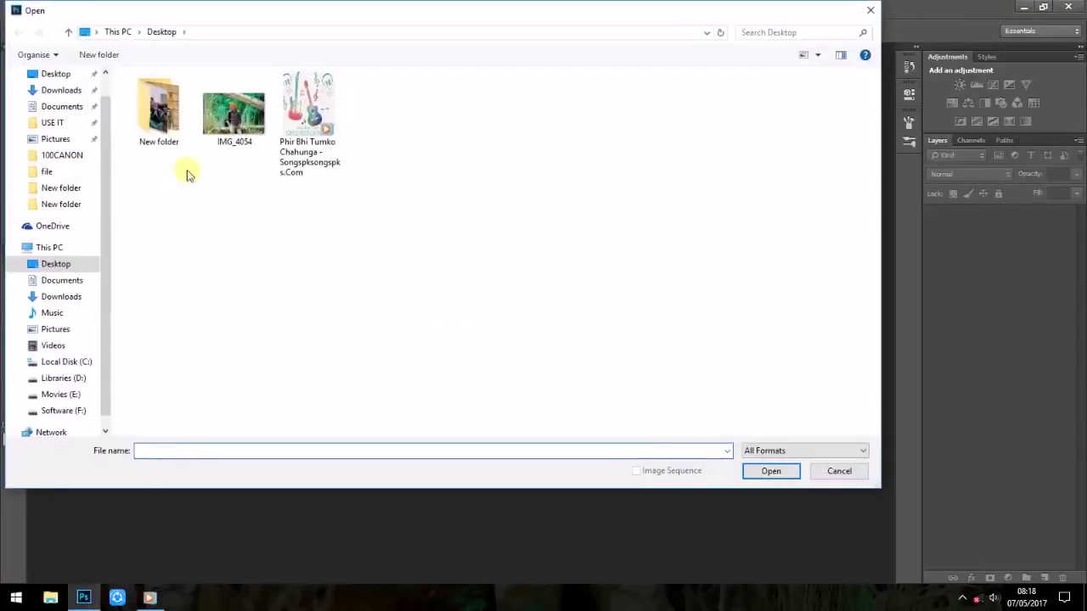
click(61, 189)
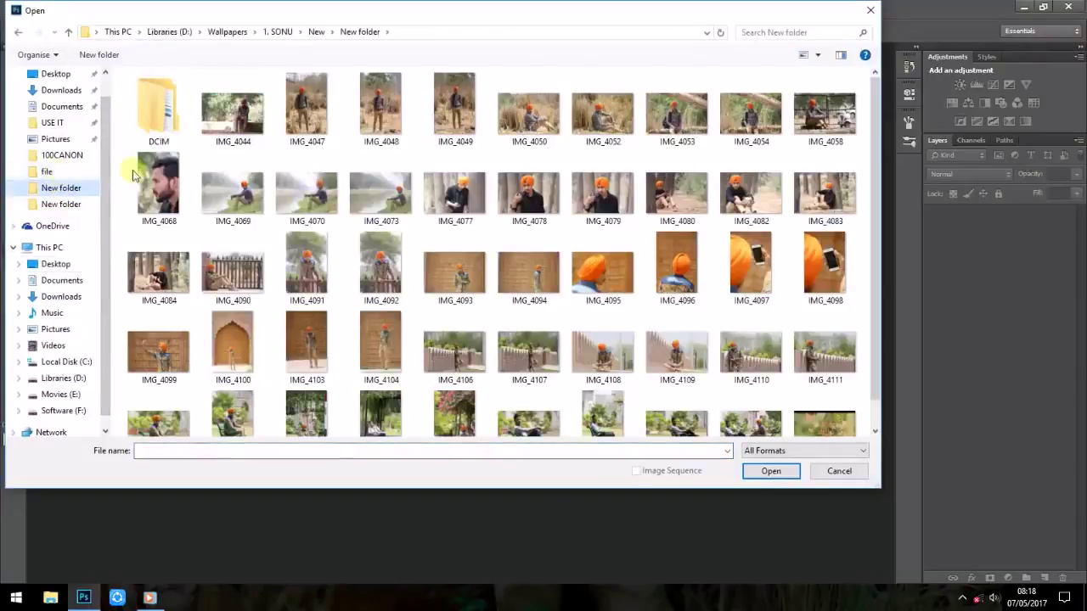
click(158, 185)
click(754, 473)
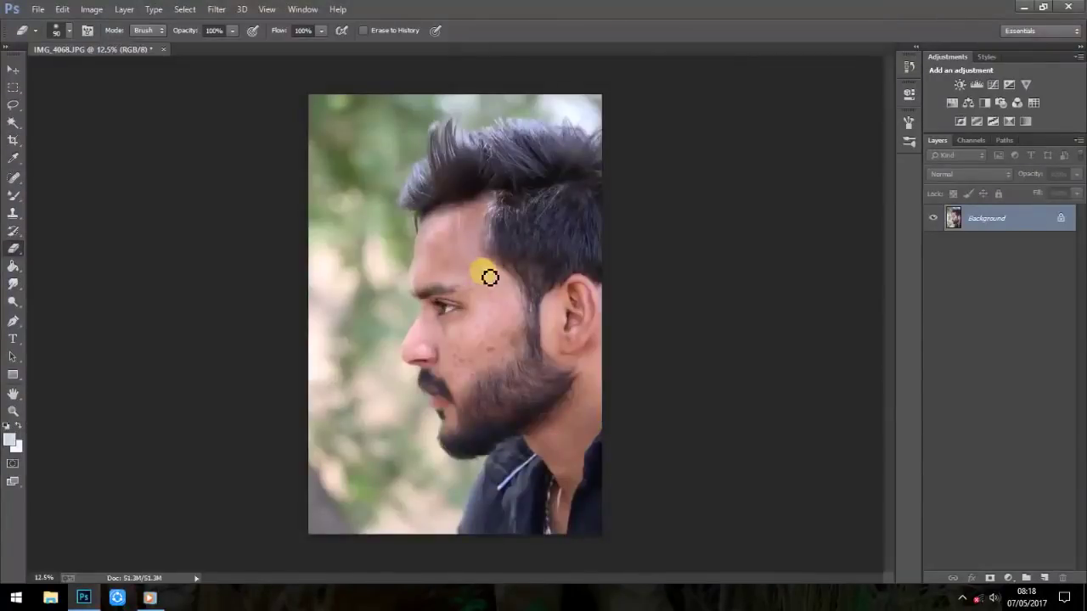
- Zoom in on the cheek and select the Spot Healing Brush Tool
scroll(490, 278, up, 2)
scroll(494, 267, up, 1)
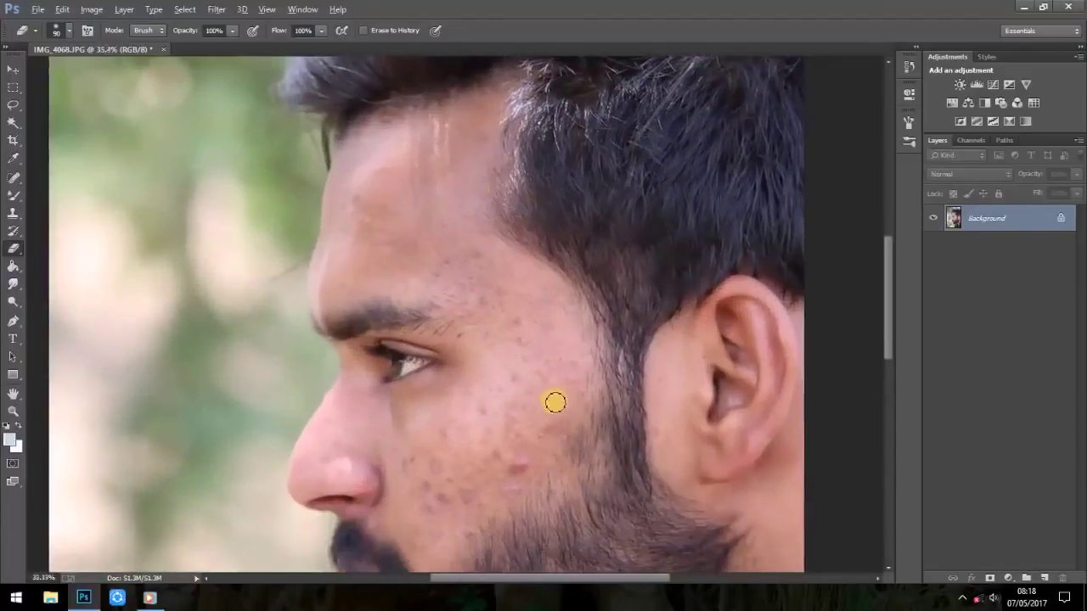
scroll(564, 420, up, 2)
scroll(570, 348, down, 1)
scroll(566, 254, down, 1)
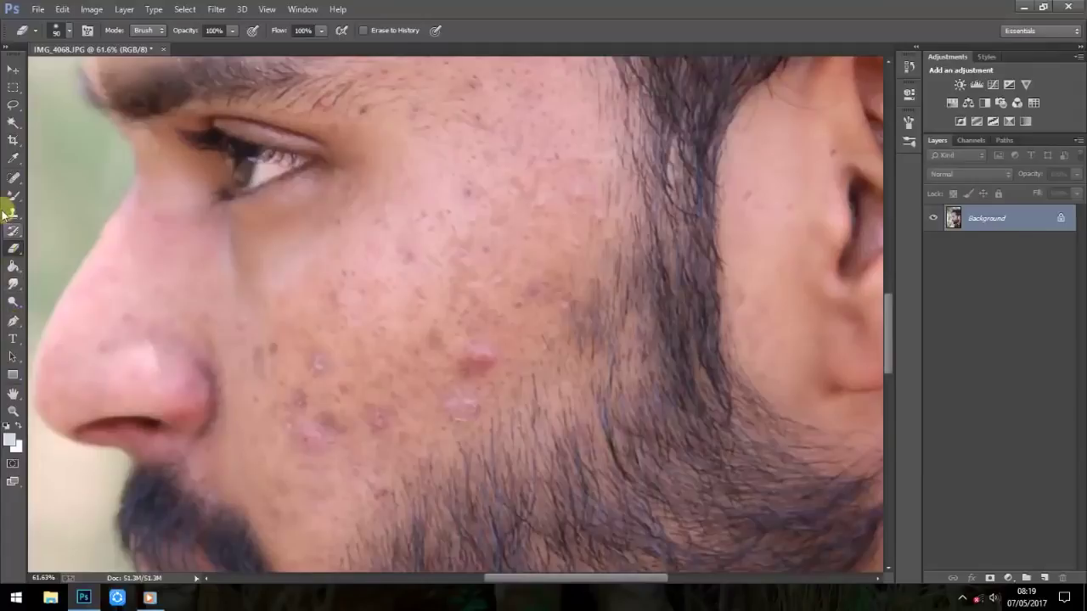
click(12, 178)
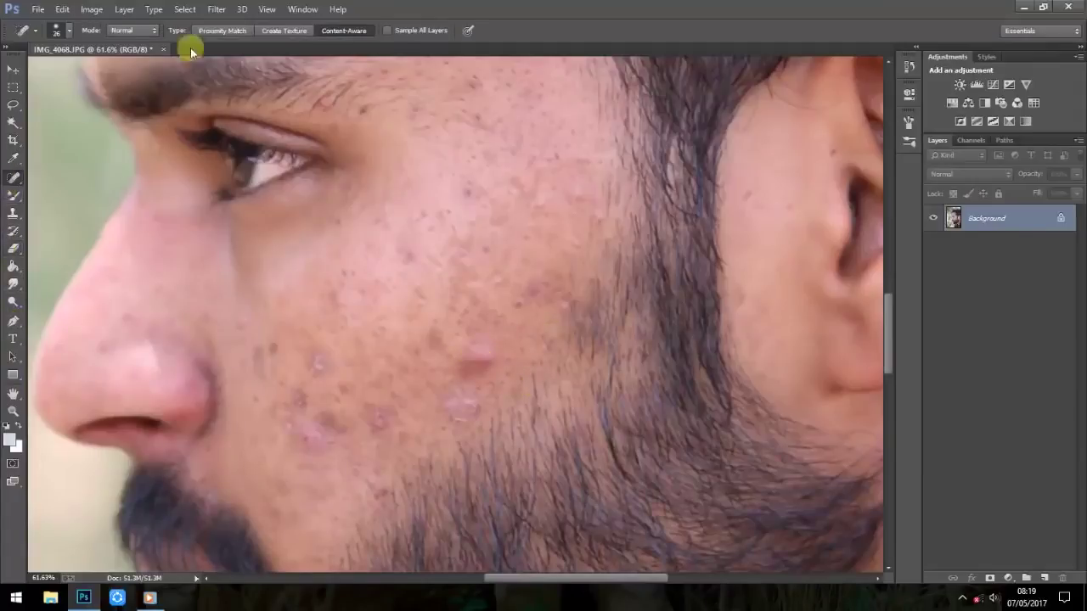
- Heal the acne spots on the lower cheek with the Content-Aware Spot Healing Brush
click(69, 31)
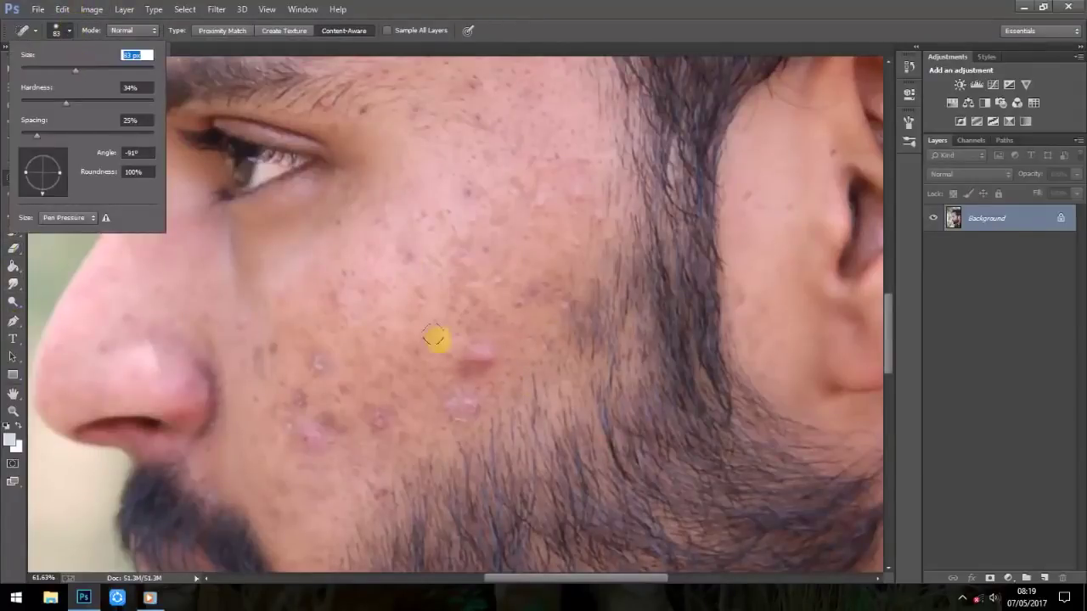
click(471, 358)
click(466, 368)
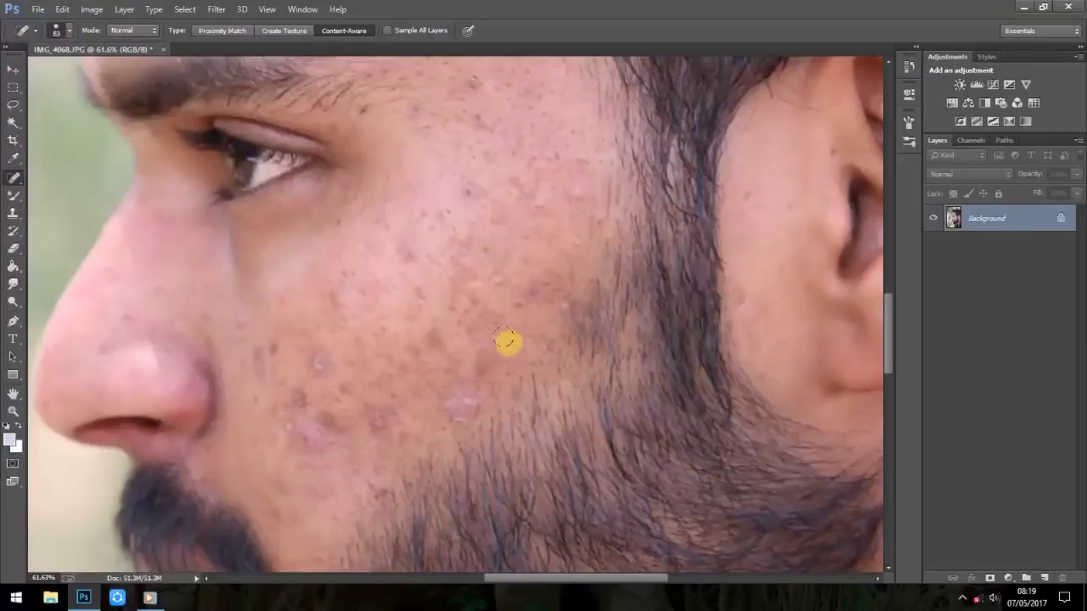
drag(507, 354, 517, 223)
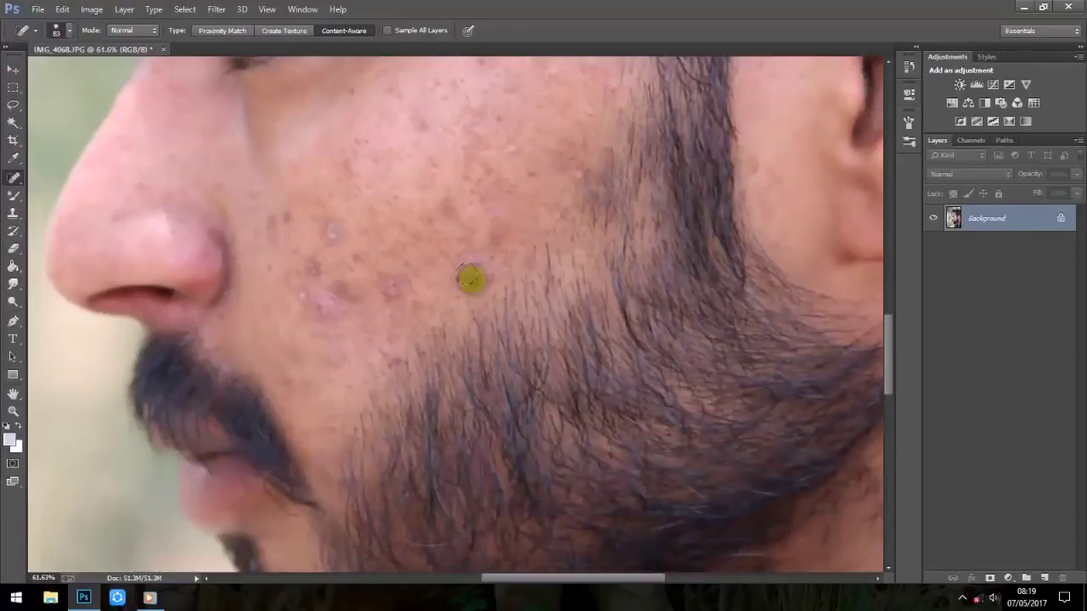
drag(432, 267, 399, 325)
click(348, 338)
click(329, 332)
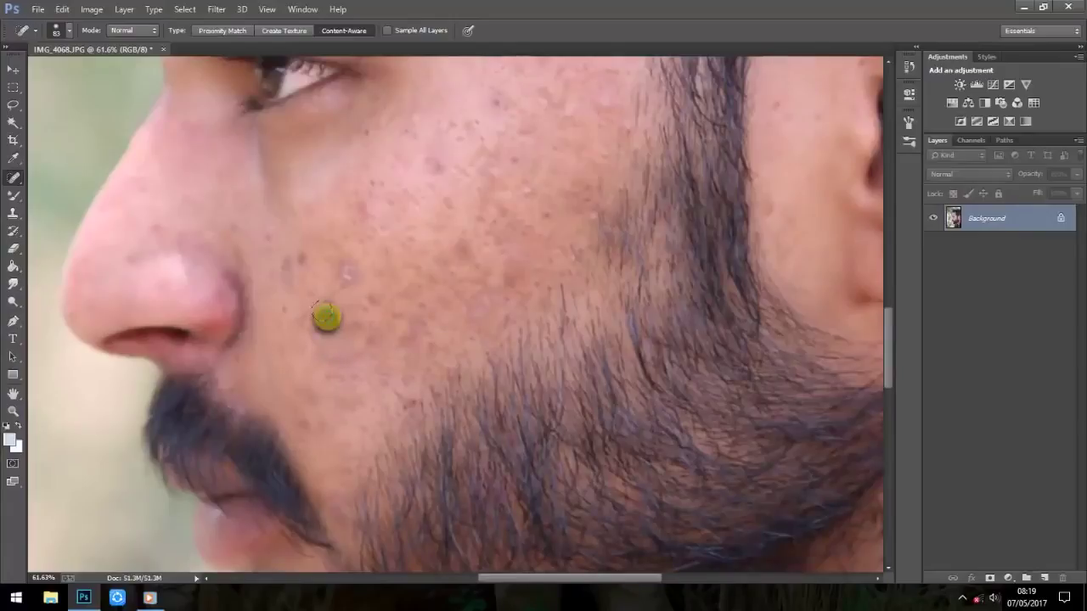
drag(344, 276, 329, 314)
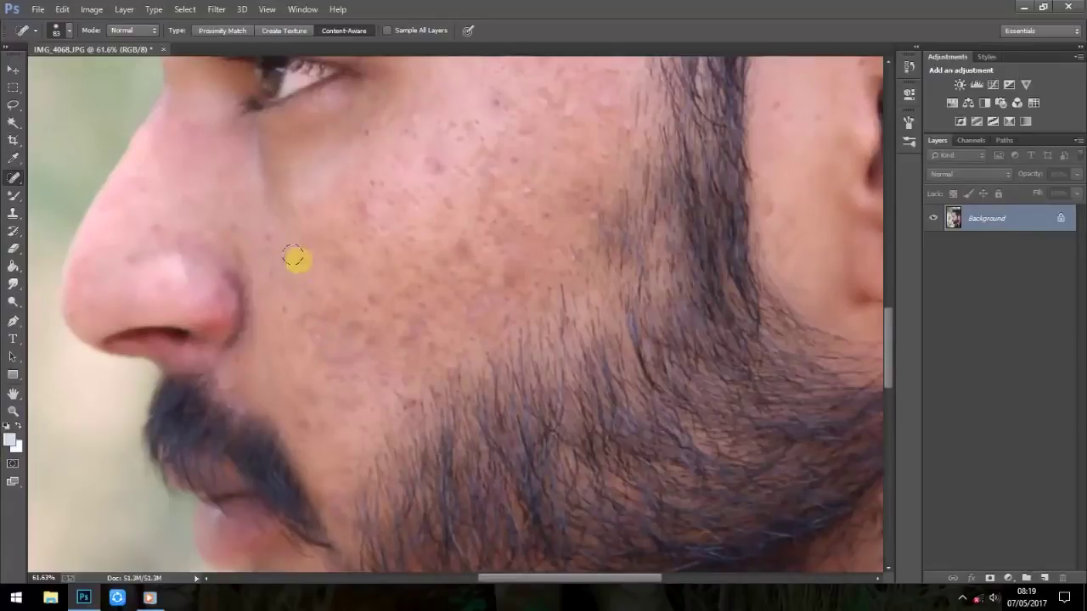
- Heal the spot below the eye and the blemishes across the forehead
drag(535, 322, 515, 269)
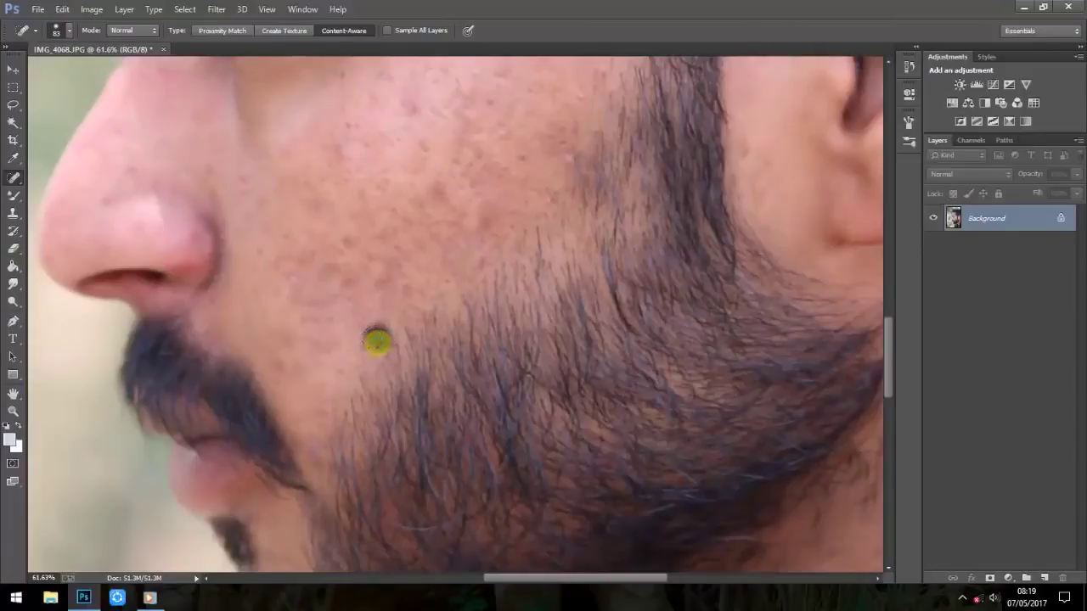
scroll(425, 335, up, 2)
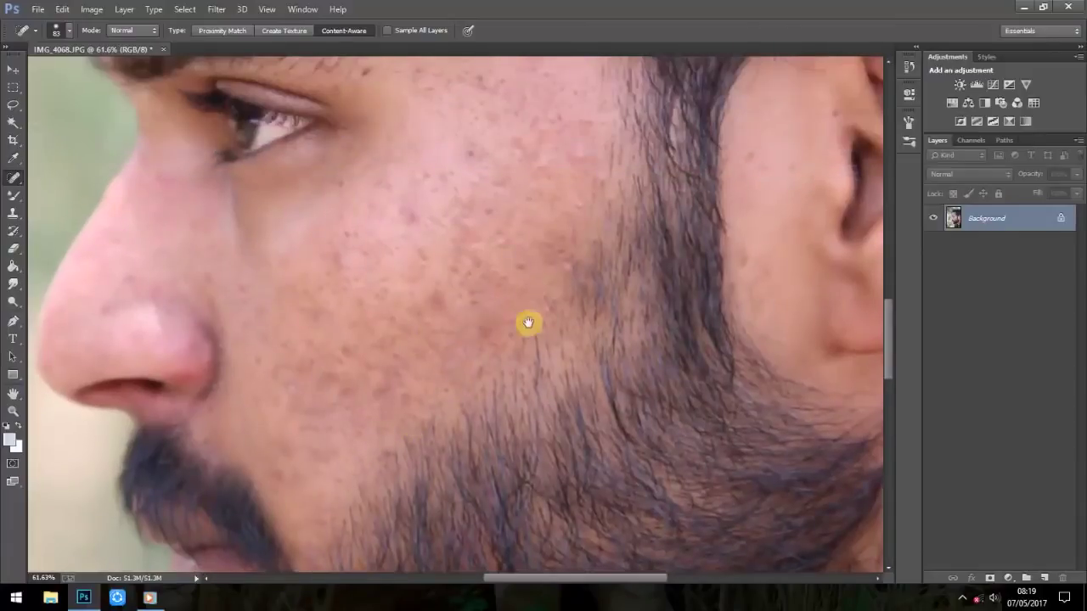
drag(528, 323, 516, 363)
click(567, 236)
drag(499, 216, 521, 424)
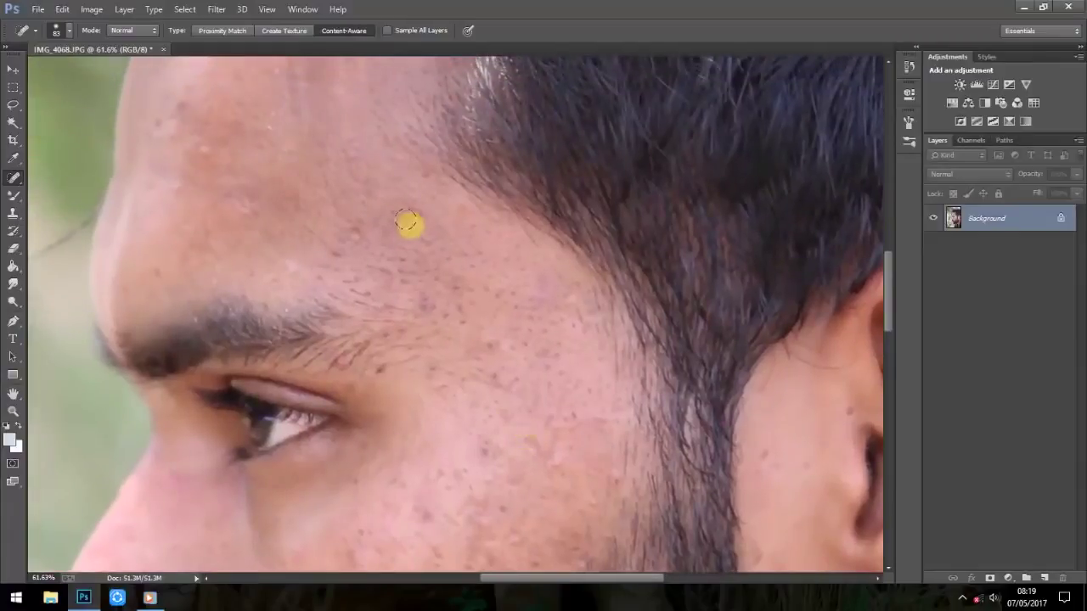
click(351, 241)
click(437, 300)
mouse_move(521, 240)
mouse_down()
mouse_move(552, 411)
mouse_move(538, 250)
mouse_up()
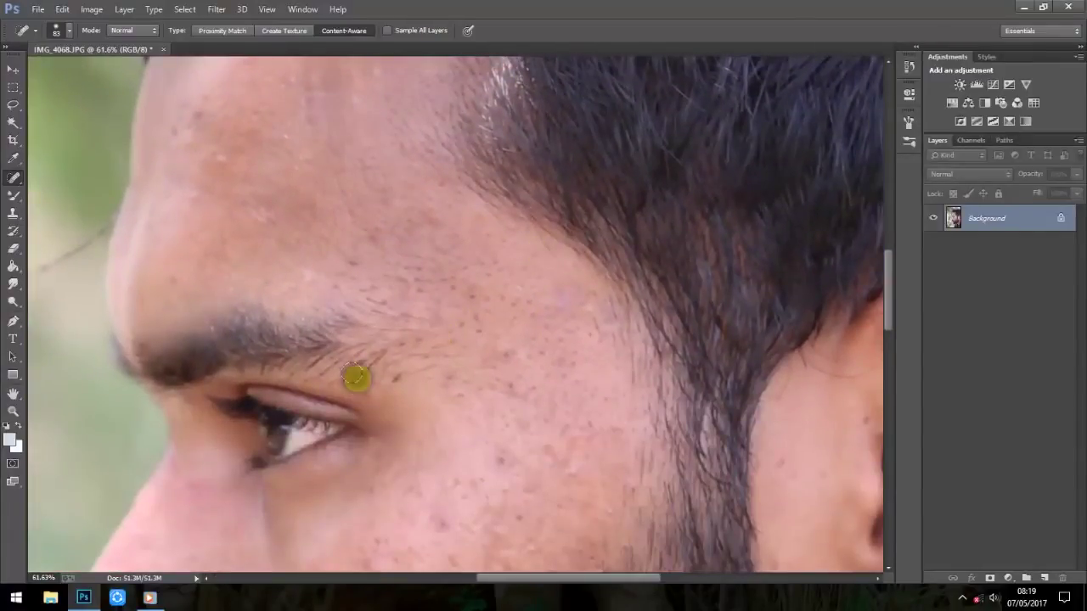
mouse_move(478, 328)
mouse_down()
mouse_move(556, 512)
mouse_move(552, 492)
mouse_up()
click(268, 335)
- Heal the remaining blemishes higher up on the cheek
drag(416, 444, 365, 304)
click(393, 270)
click(334, 213)
click(321, 142)
scroll(388, 293, up, 2)
scroll(398, 364, up, 5)
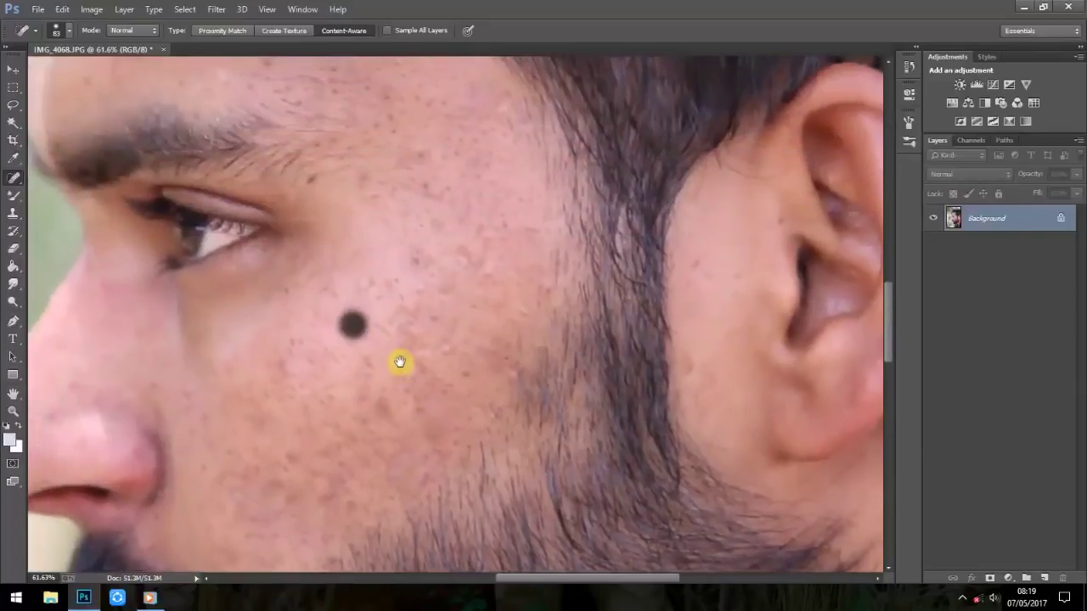
- Heal the four dark spots on the cheek beside the ear
click(689, 365)
click(699, 267)
click(730, 274)
click(778, 224)
scroll(546, 331, down, 1)
scroll(546, 330, down, 1)
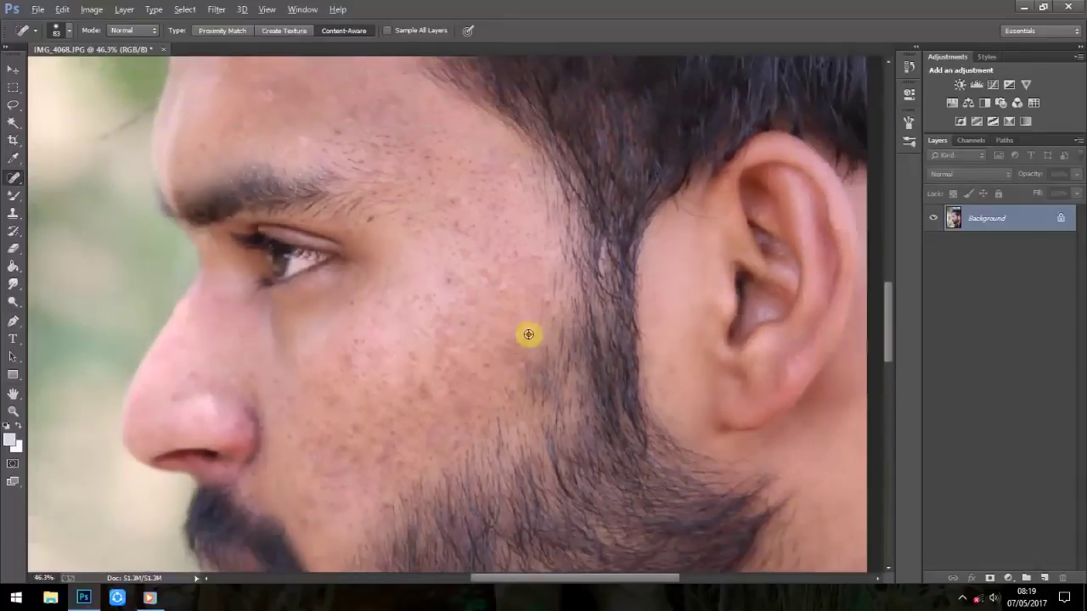
click(13, 194)
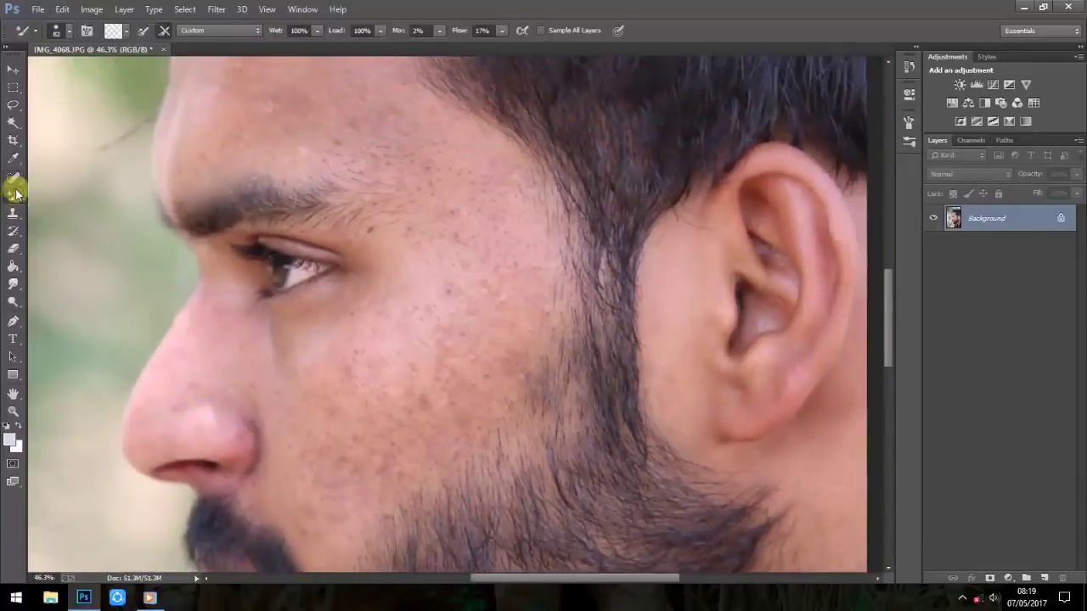
- Set the Mixer Brush to Flow 14%, Hardness 0% and a 419 px size
click(502, 31)
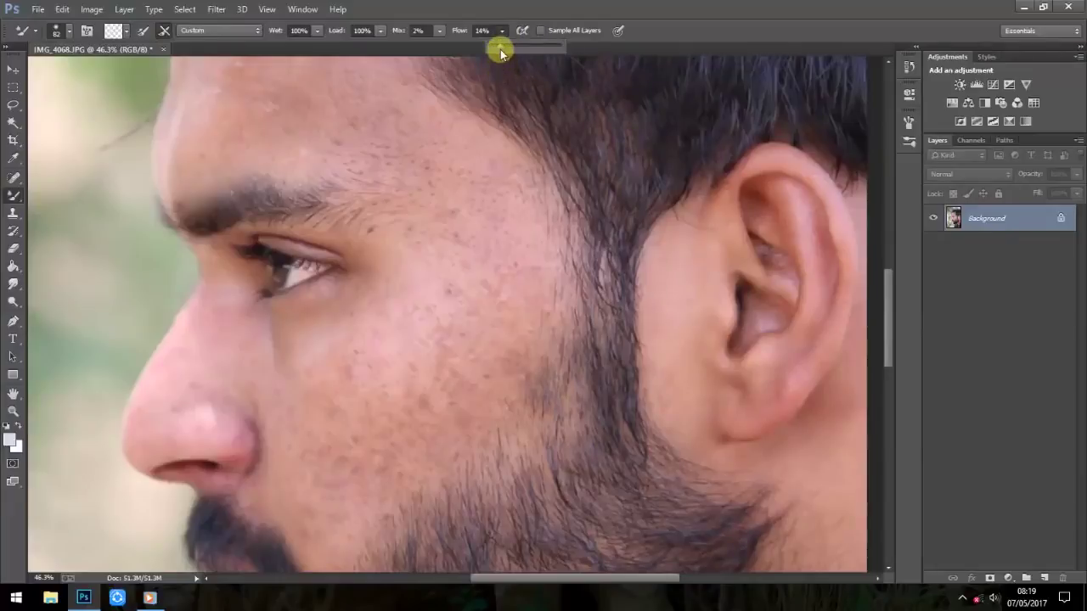
click(327, 35)
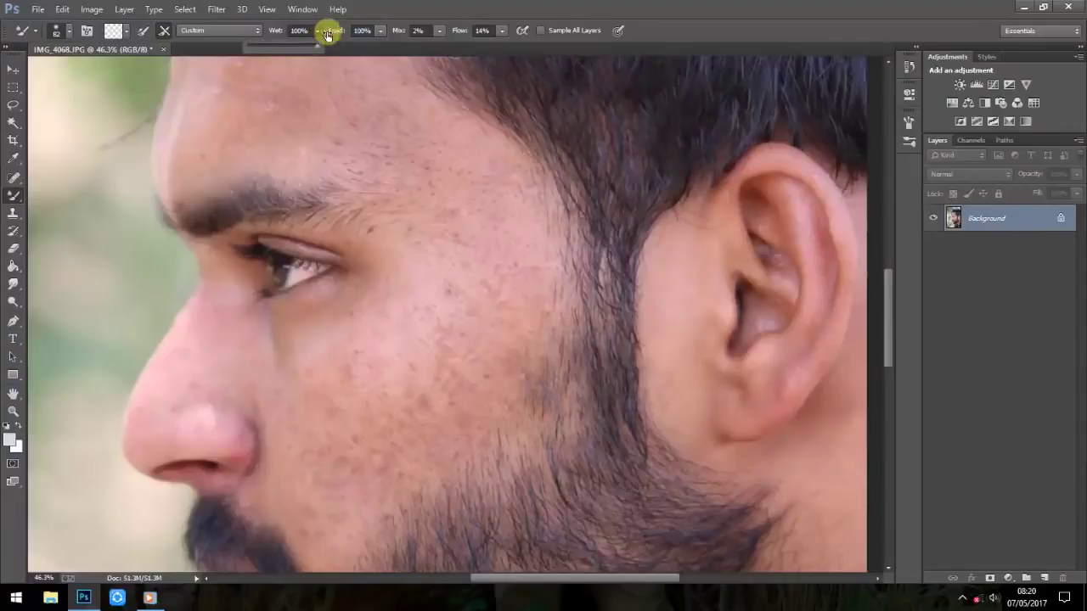
click(65, 35)
drag(116, 77, 131, 82)
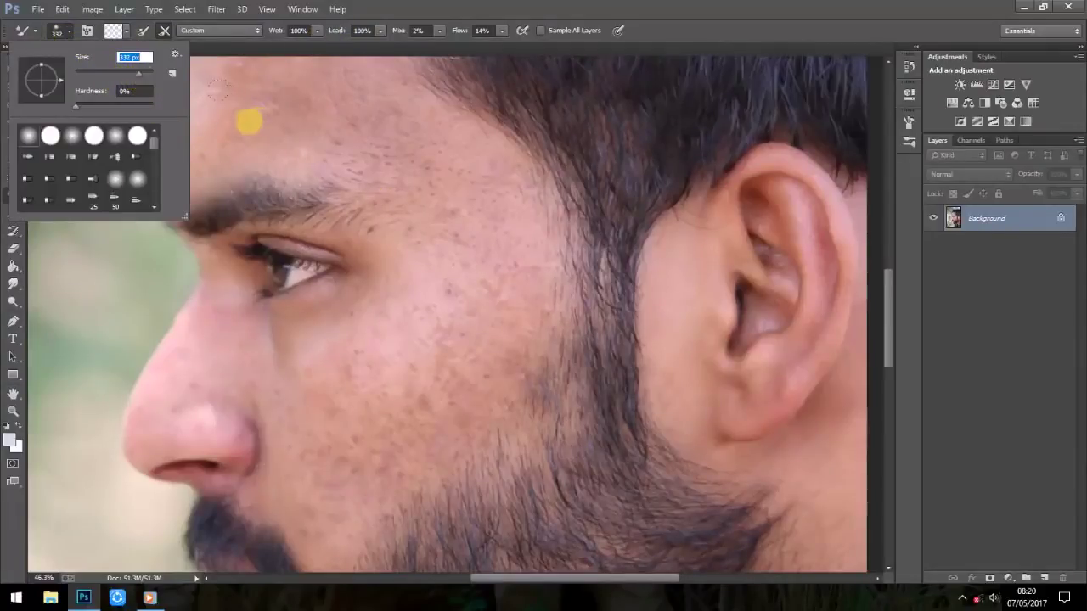
click(438, 163)
click(534, 227)
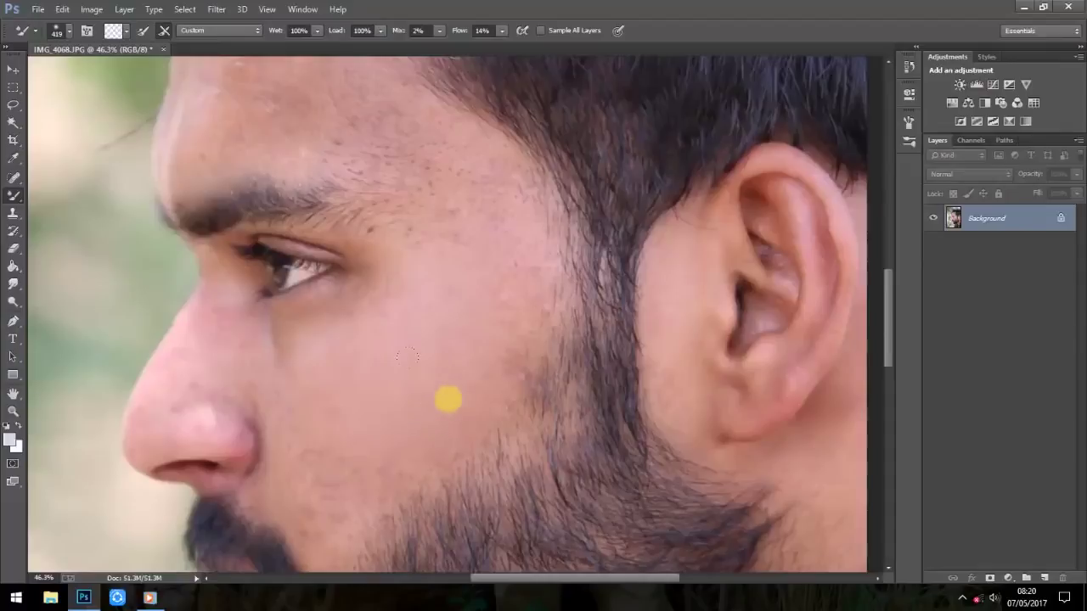
drag(454, 367, 497, 271)
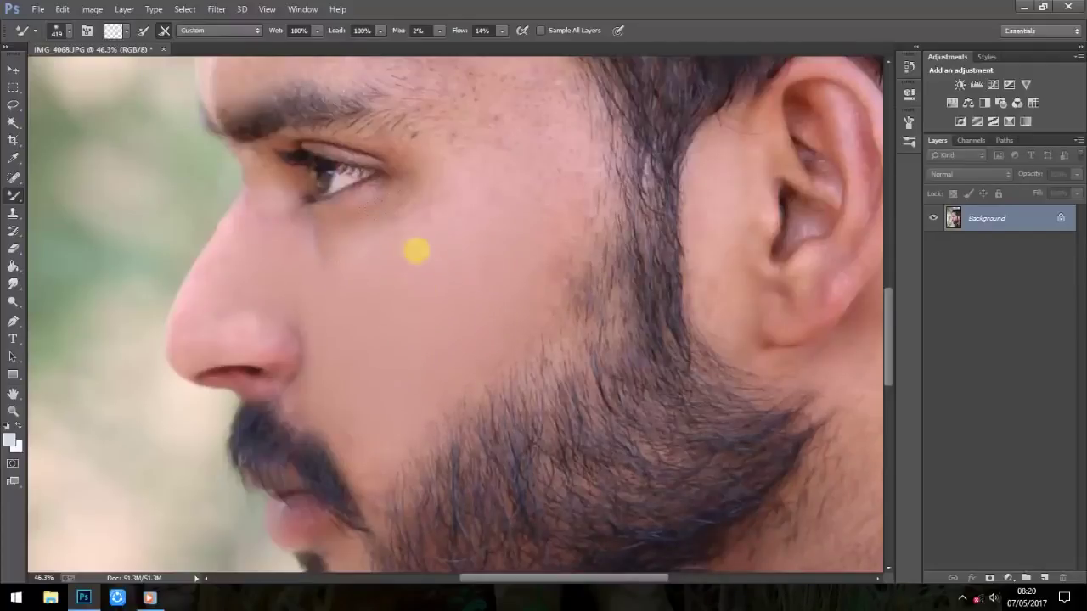
- Paint mixer-brush strokes over the temple and forehead to blend the skin smooth
drag(480, 207, 436, 342)
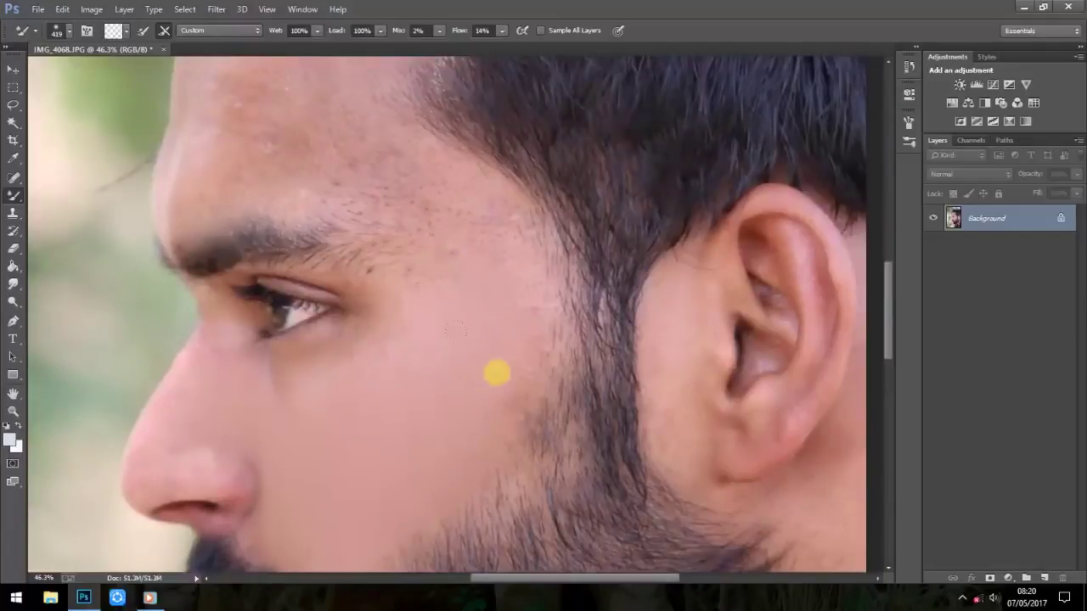
mouse_move(485, 255)
mouse_down()
mouse_move(416, 201)
mouse_move(429, 193)
mouse_move(448, 226)
mouse_up()
drag(501, 320, 521, 366)
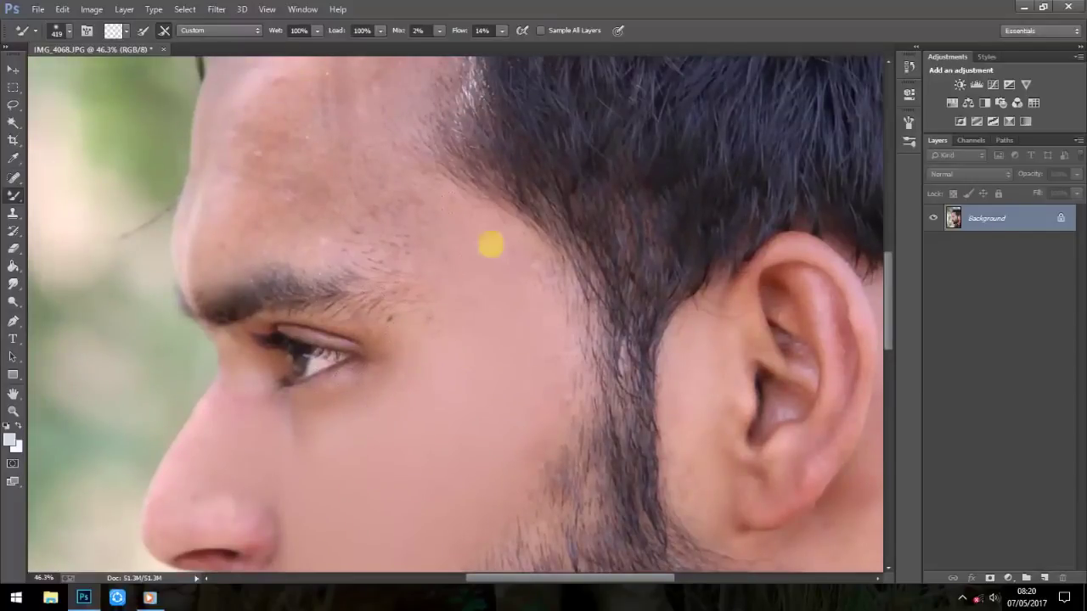
drag(491, 245, 500, 361)
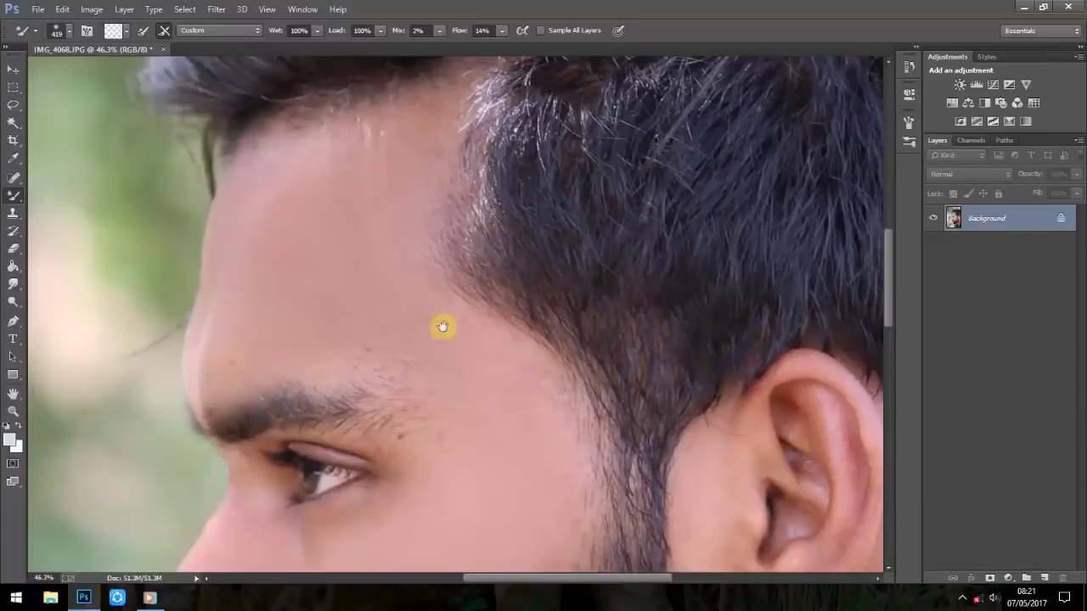
mouse_move(442, 326)
mouse_down()
mouse_move(478, 165)
mouse_move(462, 219)
mouse_up()
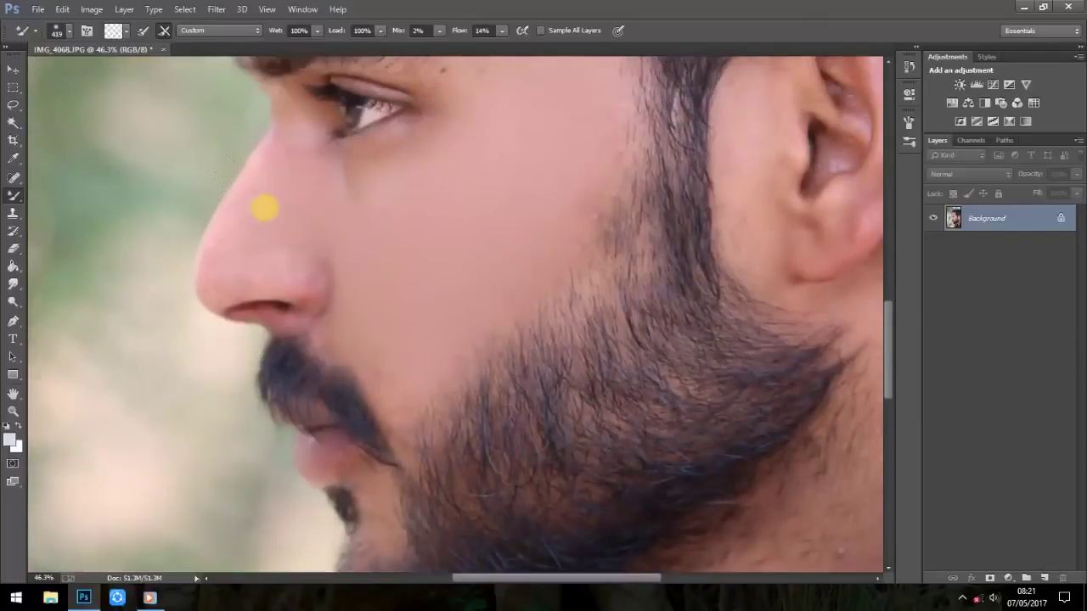
- Pan and zoom around the chin, neck, ear and forehead to inspect the face
scroll(388, 287, up, 2)
drag(498, 314, 400, 182)
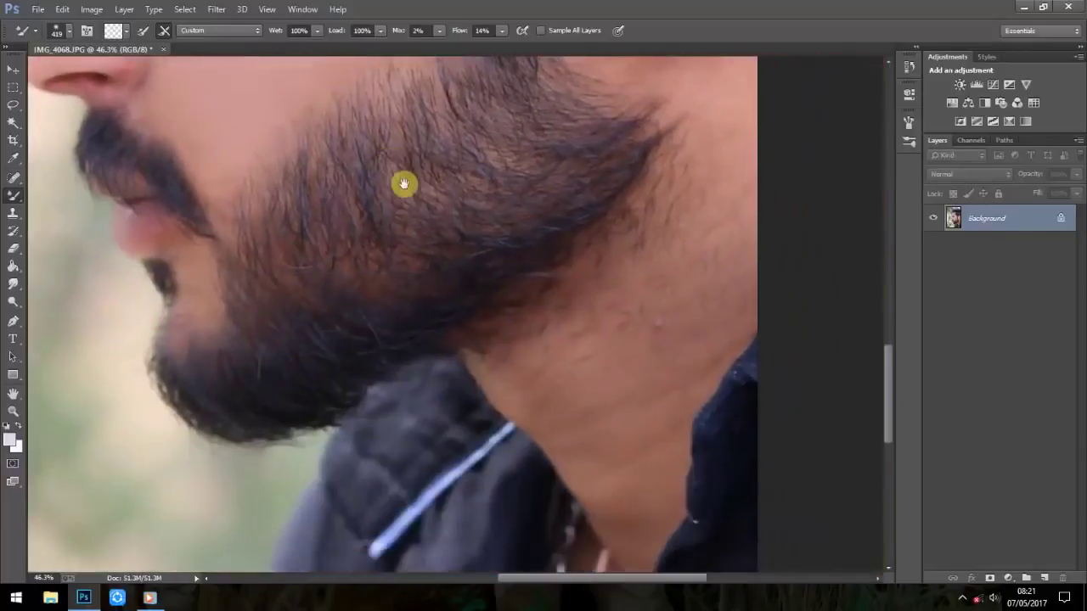
drag(584, 312, 459, 420)
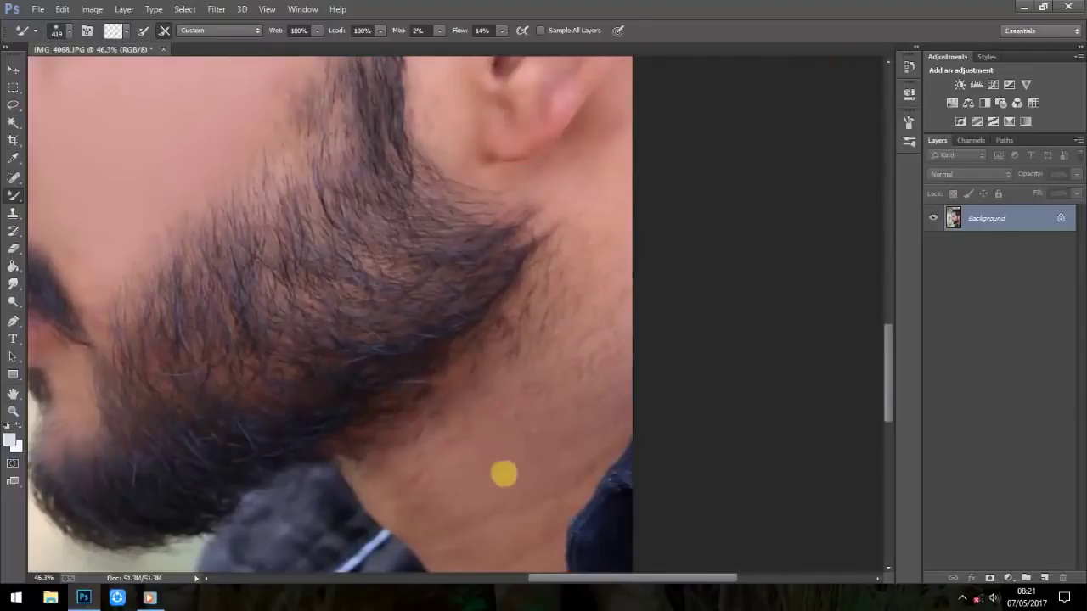
drag(636, 483, 593, 356)
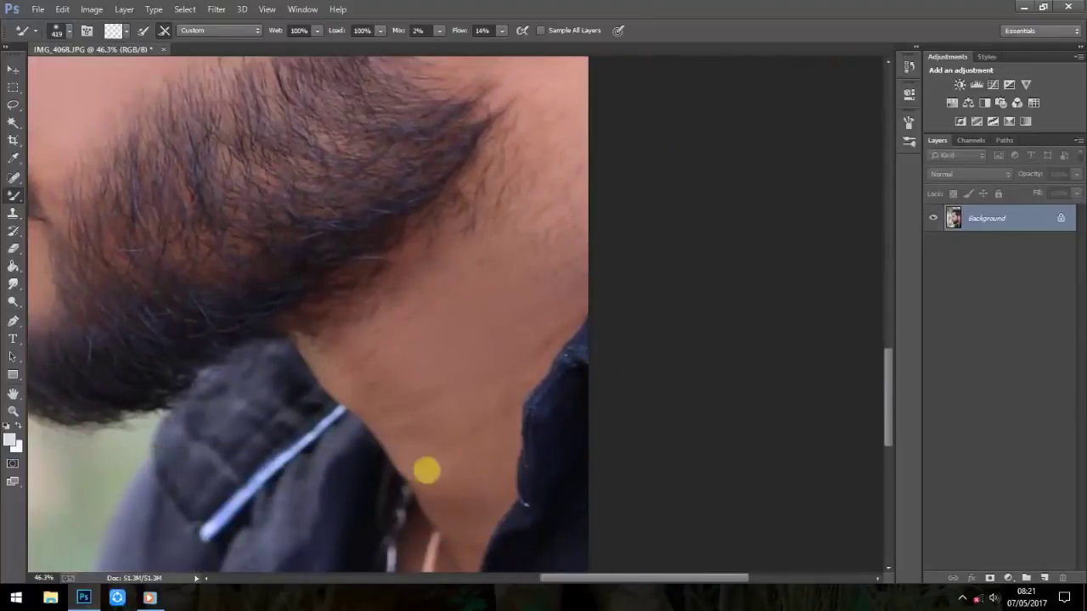
drag(488, 449, 501, 473)
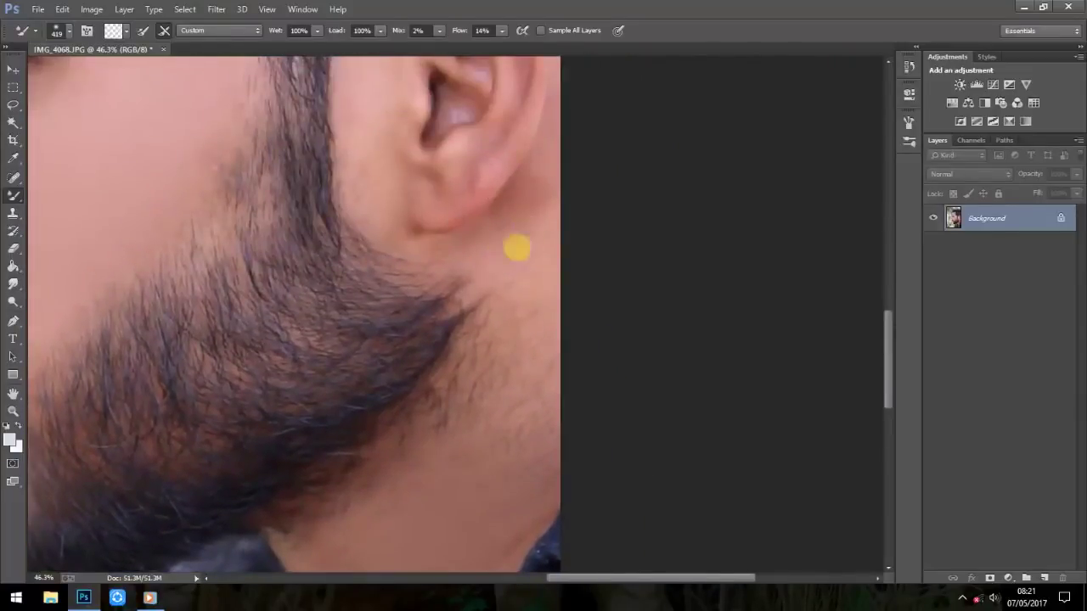
drag(533, 267, 502, 455)
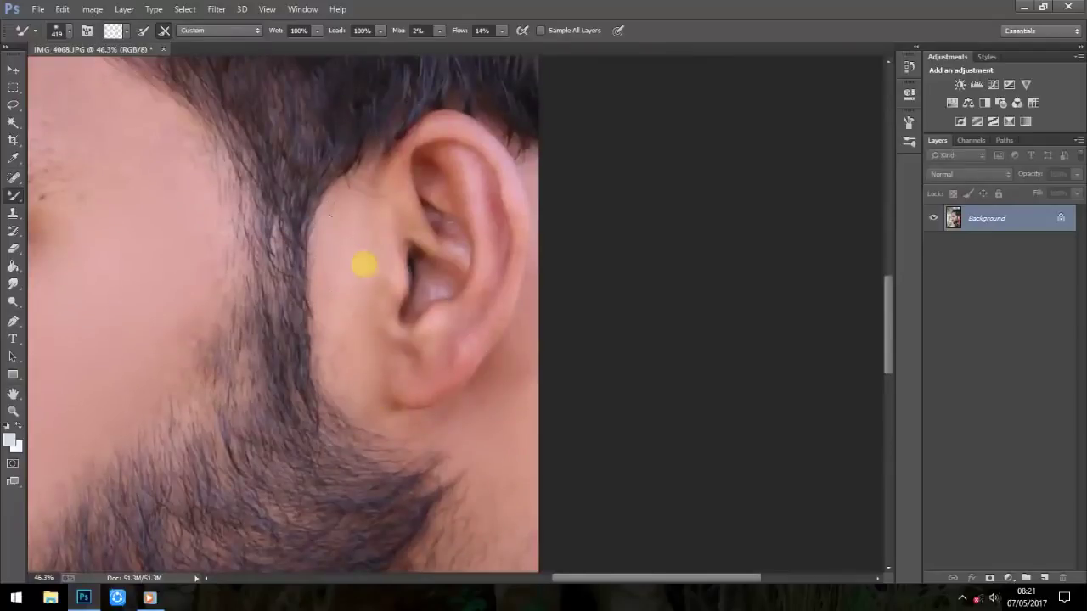
drag(328, 434, 248, 456)
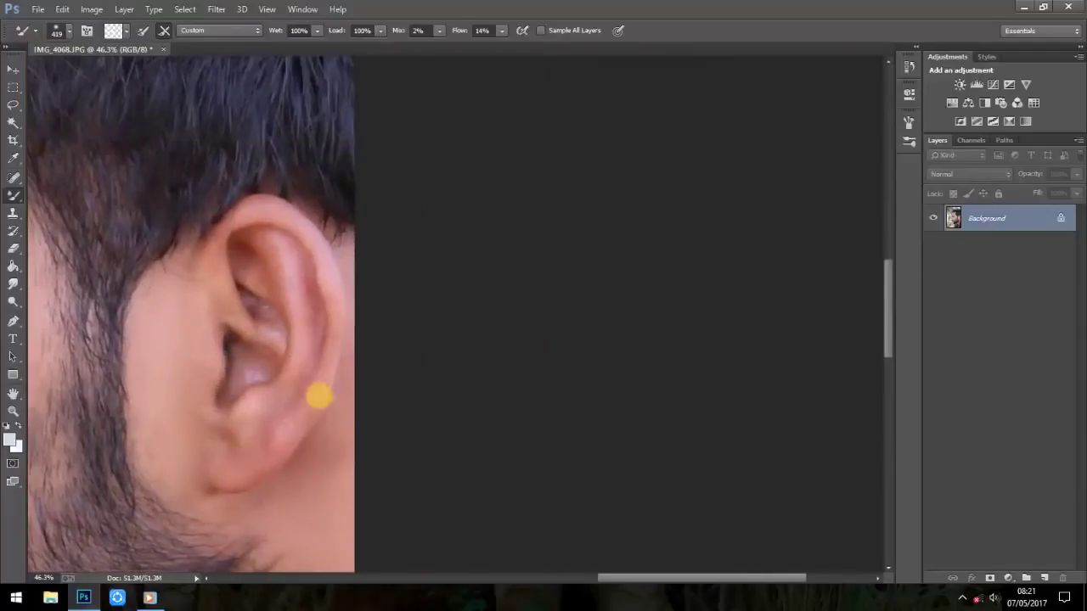
mouse_move(407, 456)
mouse_down()
mouse_move(413, 327)
mouse_move(558, 184)
mouse_up()
scroll(516, 303, down, 5)
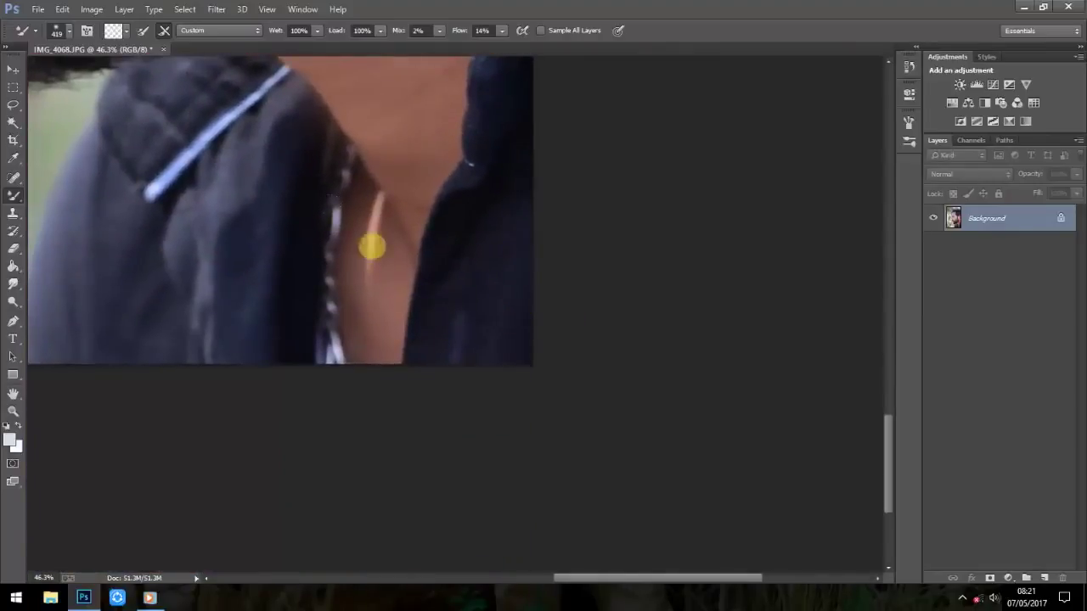
scroll(361, 248, down, 1)
scroll(383, 257, down, 2)
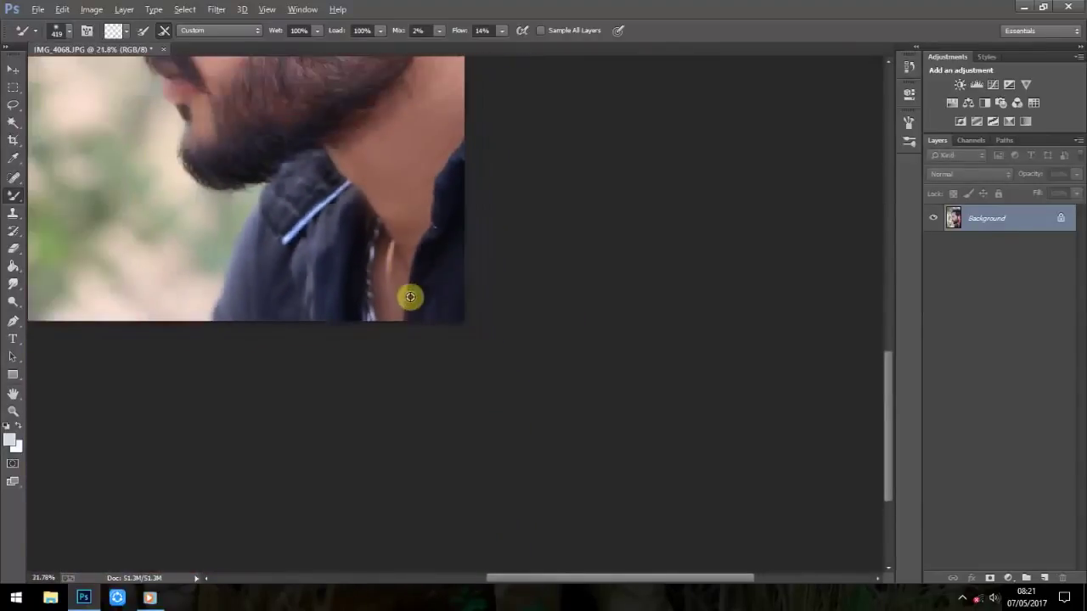
scroll(410, 296, down, 2)
scroll(415, 340, down, 2)
scroll(405, 365, up, 1)
scroll(347, 246, up, 1)
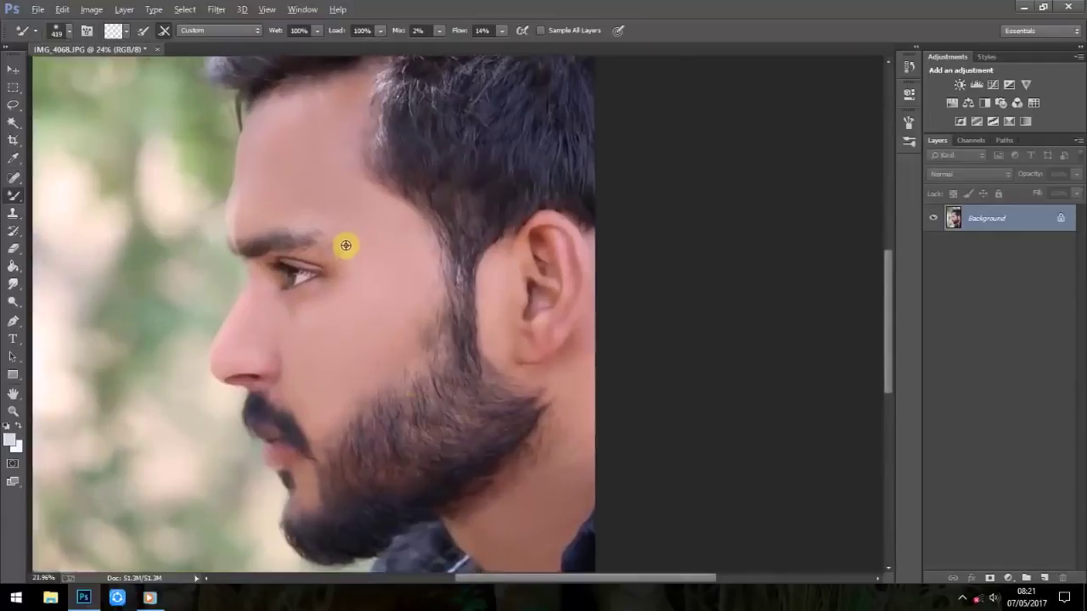
scroll(306, 187, up, 1)
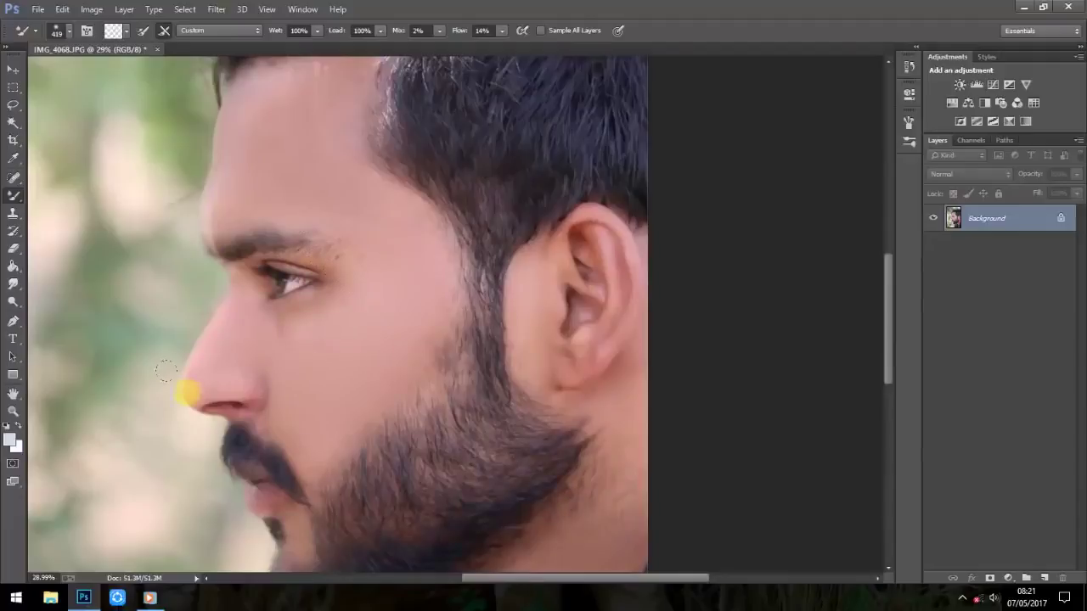
scroll(333, 271, up, 2)
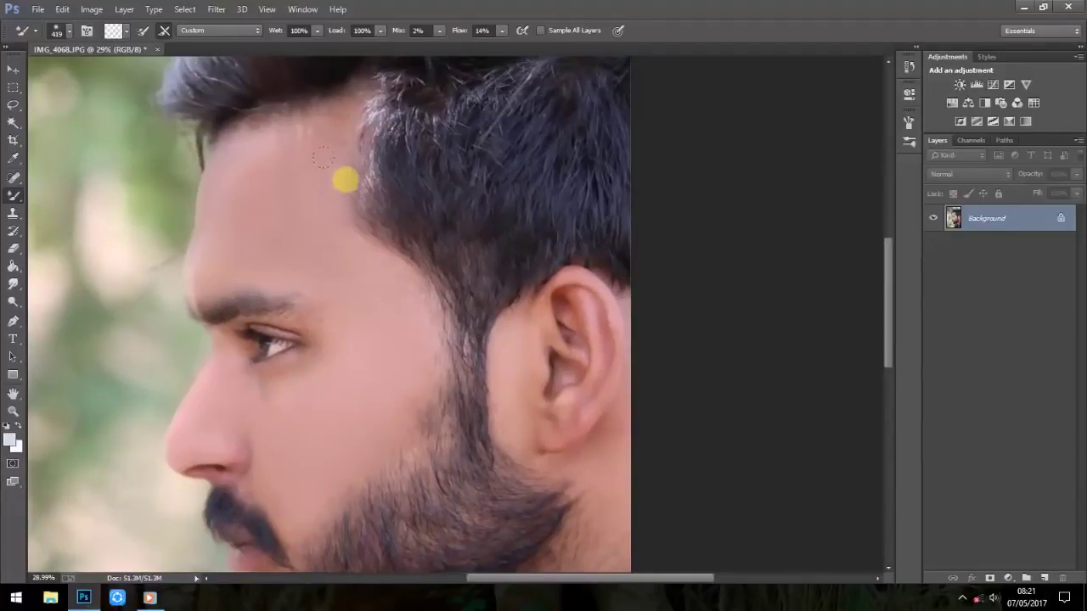
drag(432, 243, 425, 200)
scroll(481, 334, up, 3)
scroll(446, 298, up, 2)
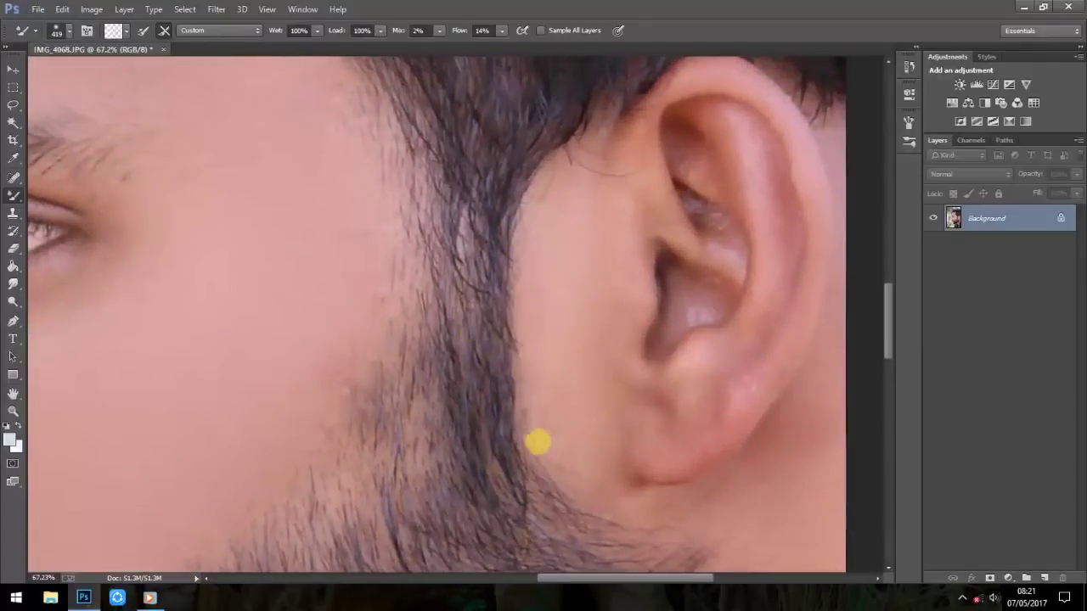
- Set up a 279 px Clone Stamp and clone clean skin over the cheek stubble
click(13, 212)
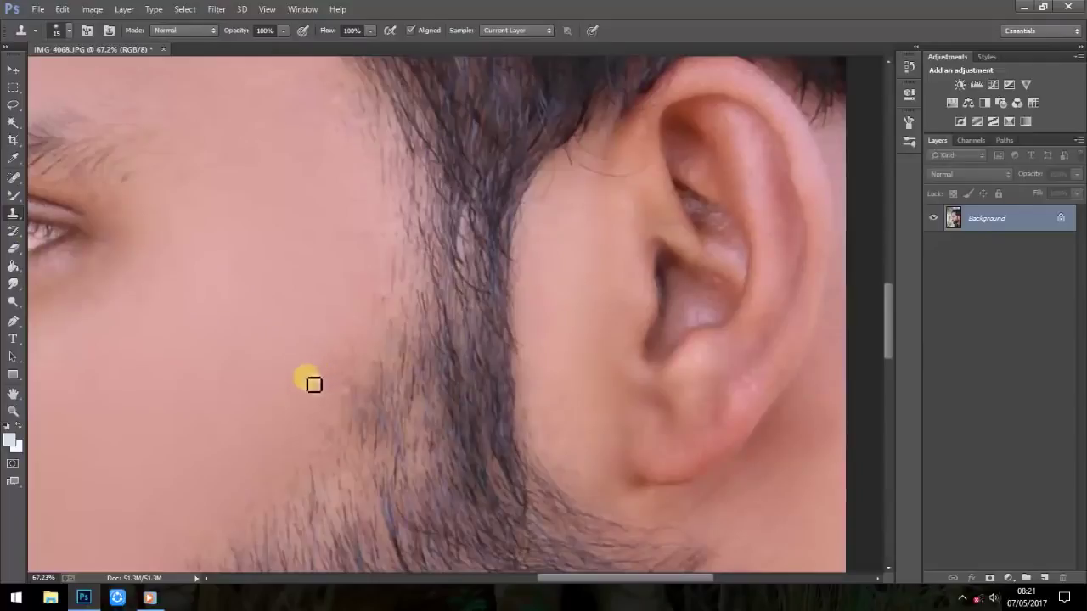
click(61, 30)
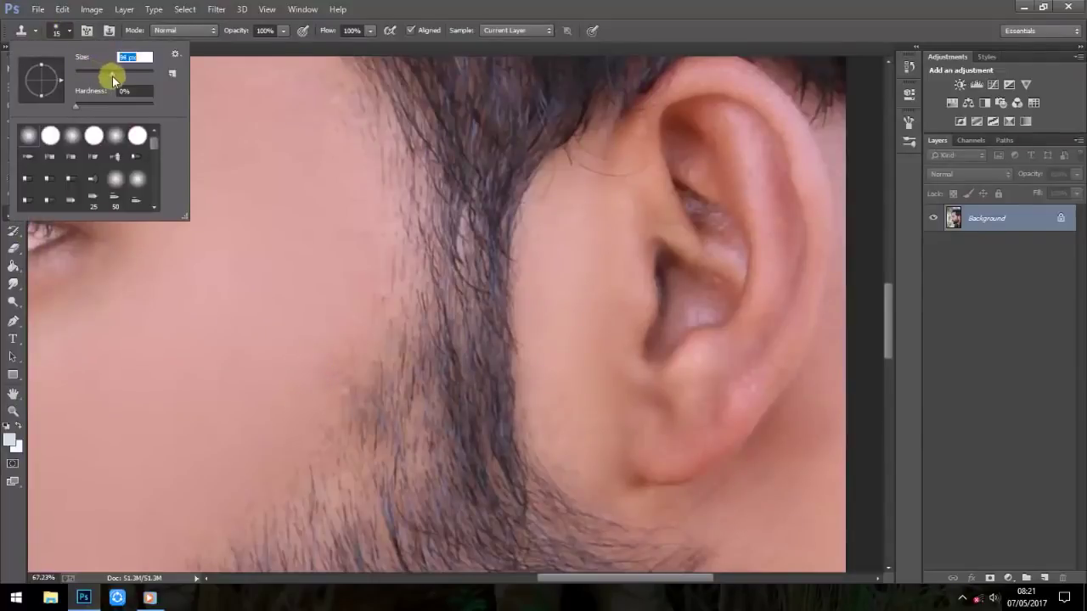
drag(111, 76, 118, 67)
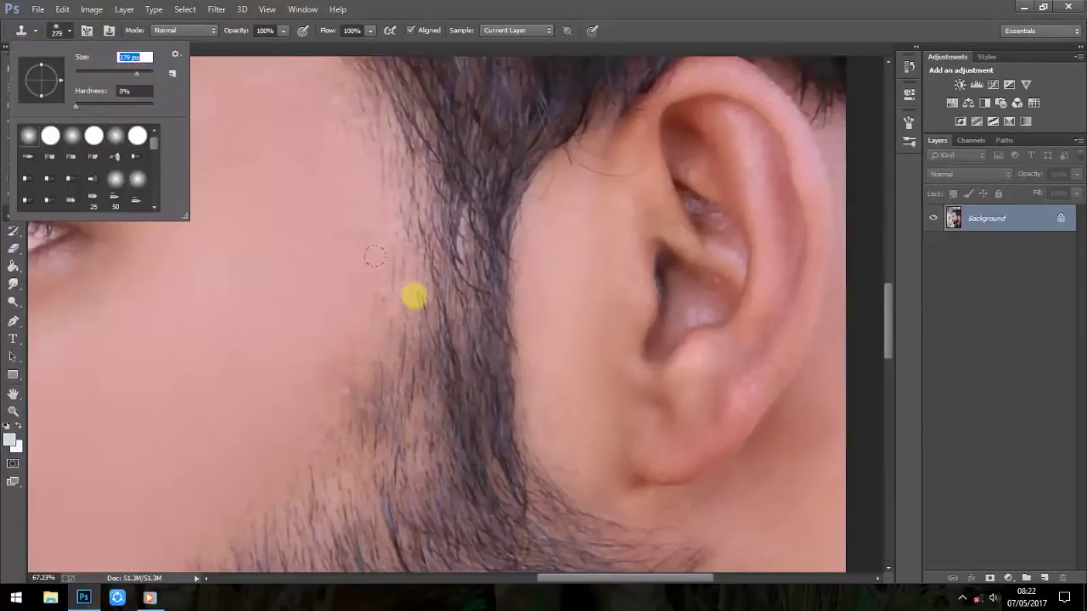
key(Return)
drag(440, 462, 437, 453)
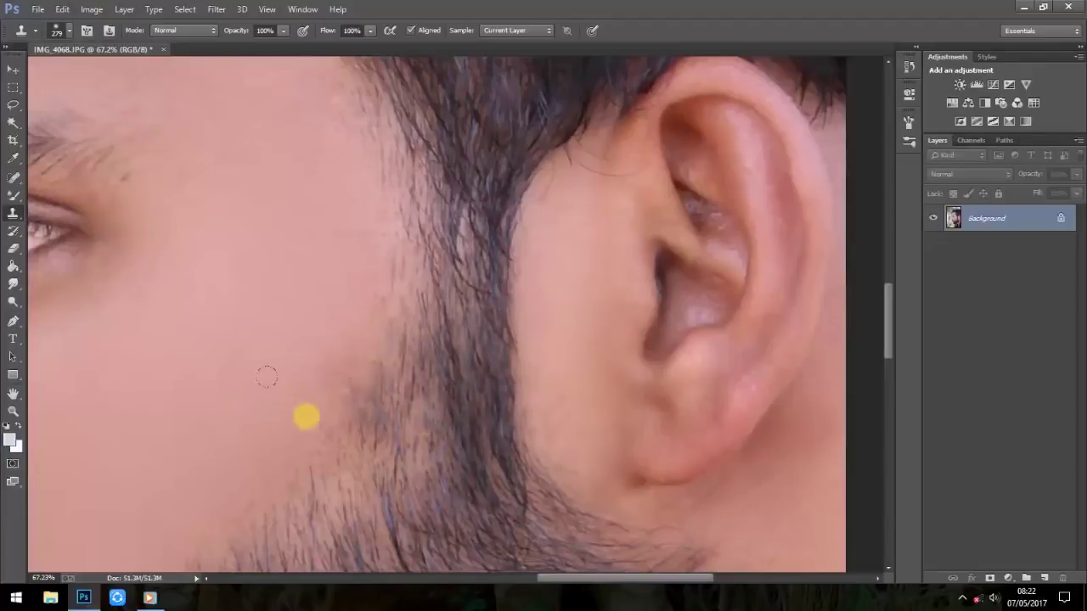
drag(346, 412, 362, 404)
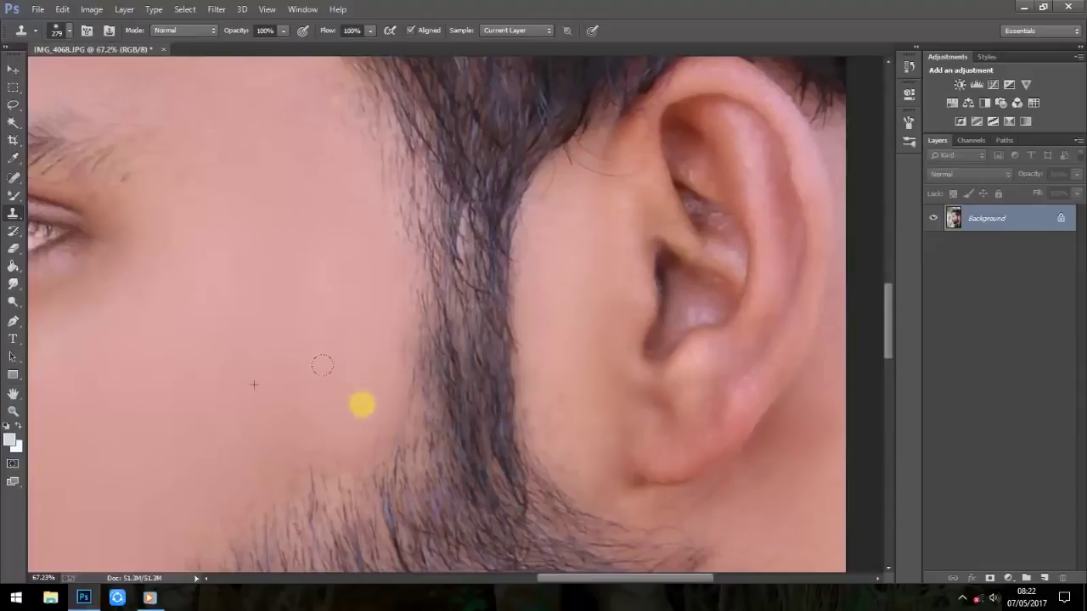
- Clone hair over the grey tuft at the temple hairline to darken it
mouse_move(379, 320)
mouse_down()
mouse_move(472, 251)
mouse_move(488, 225)
mouse_up()
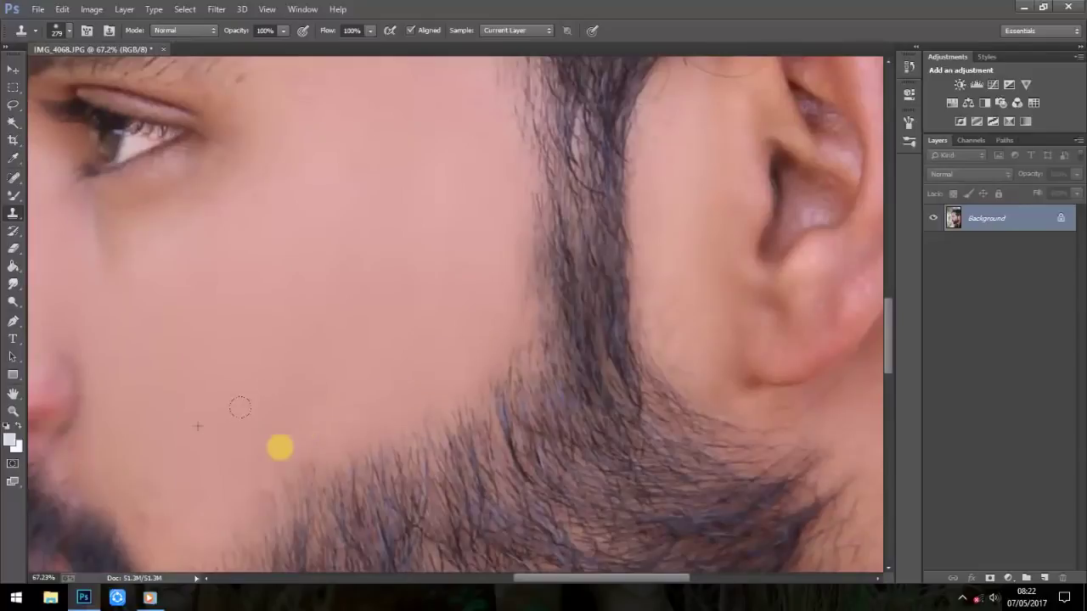
drag(310, 342, 461, 270)
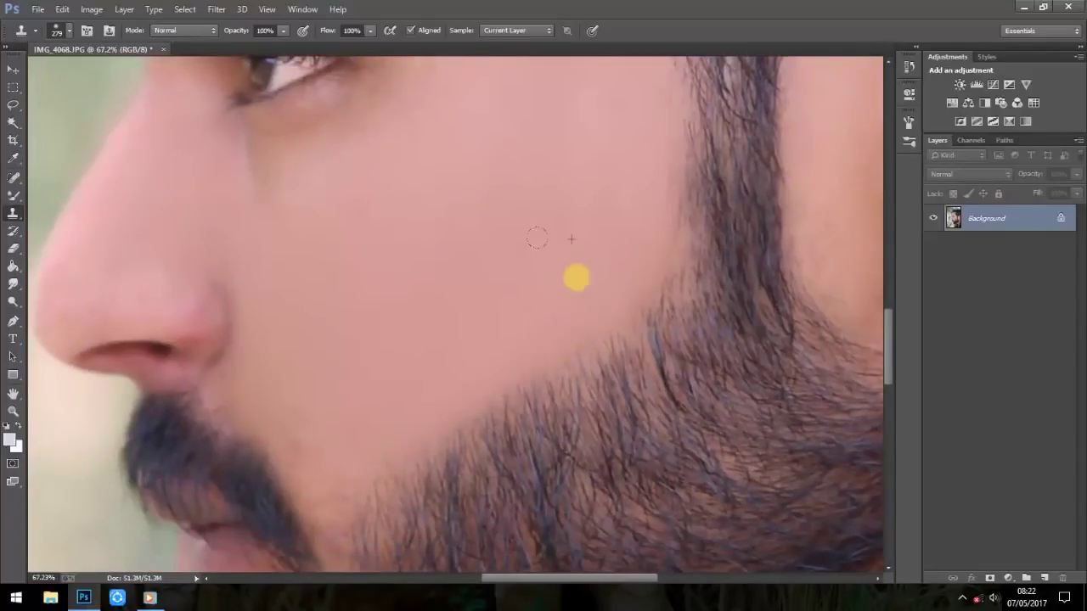
drag(614, 248, 536, 394)
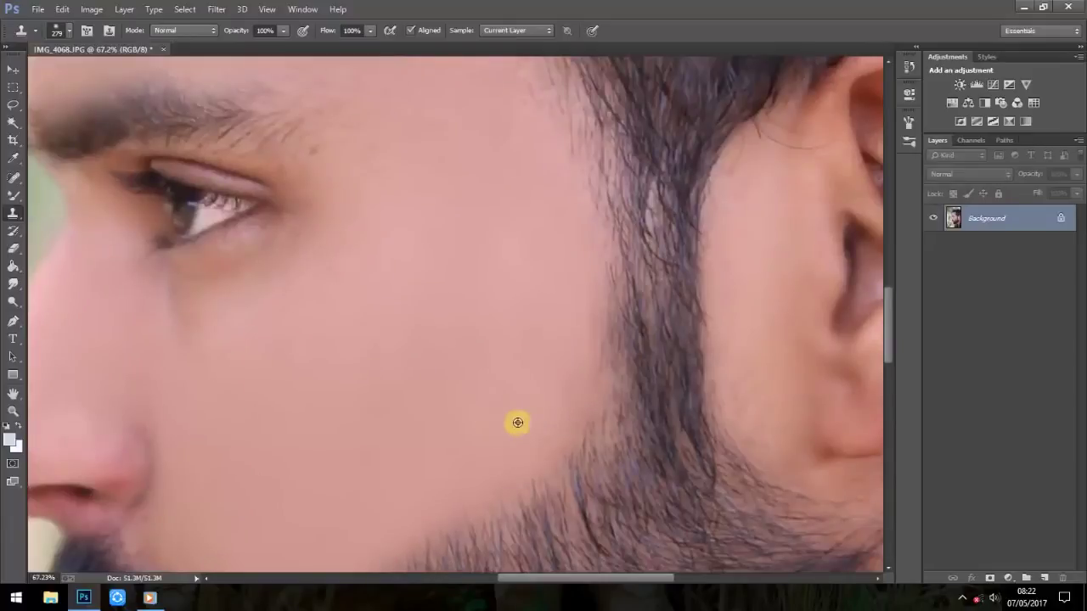
scroll(491, 204, up, 3)
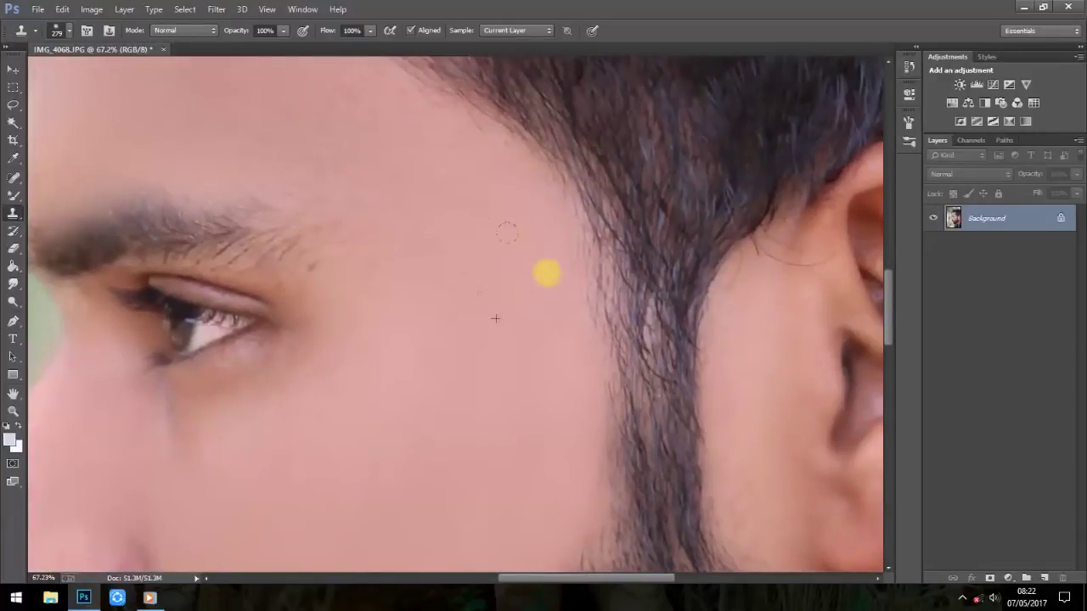
drag(501, 238, 555, 419)
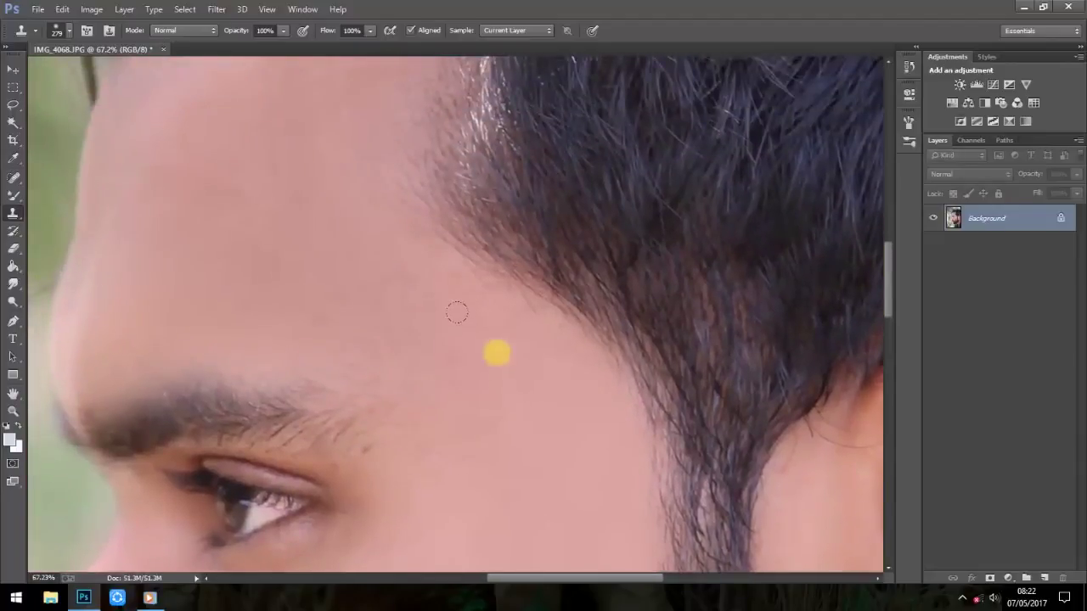
drag(332, 249, 366, 360)
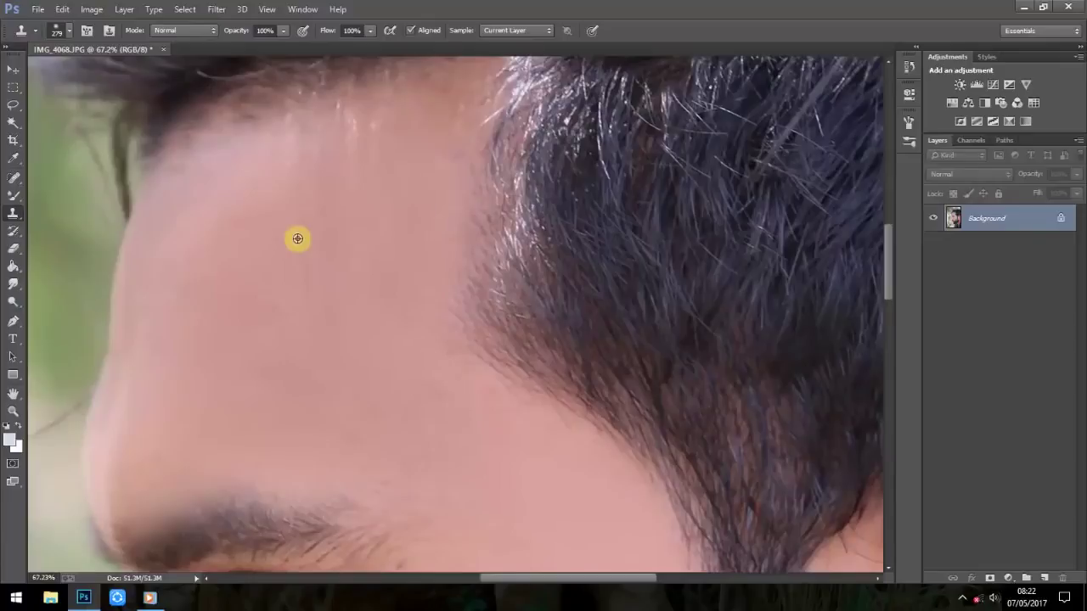
drag(320, 237, 298, 331)
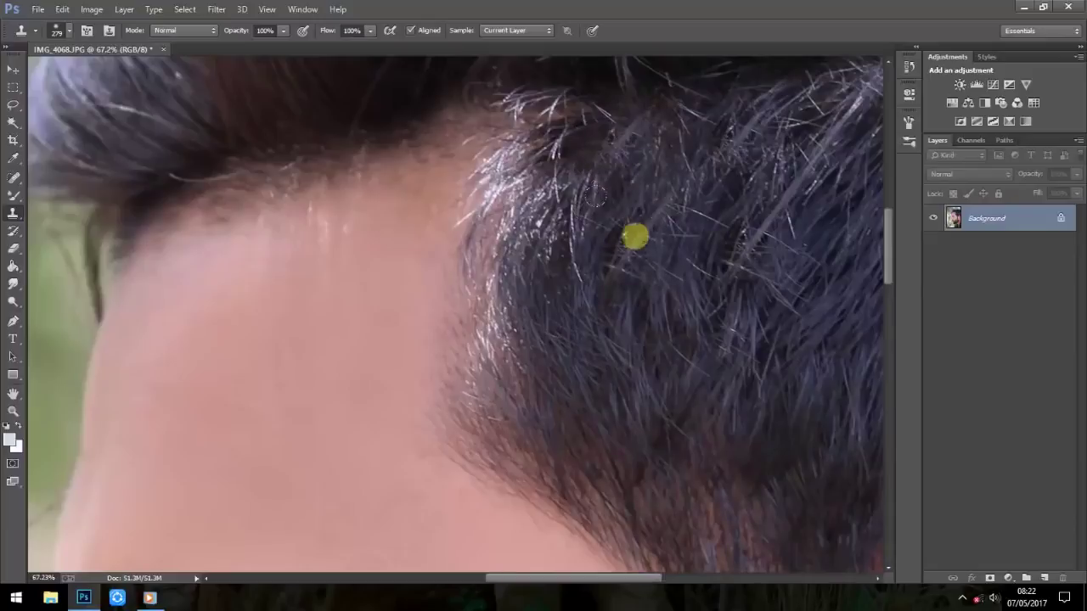
drag(330, 250, 313, 413)
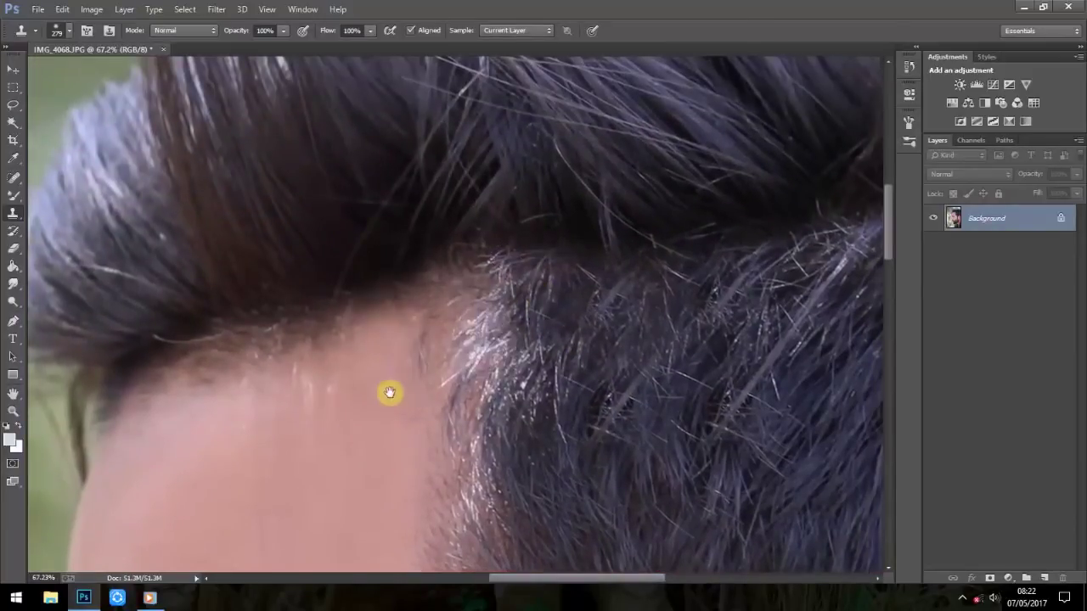
drag(388, 390, 390, 422)
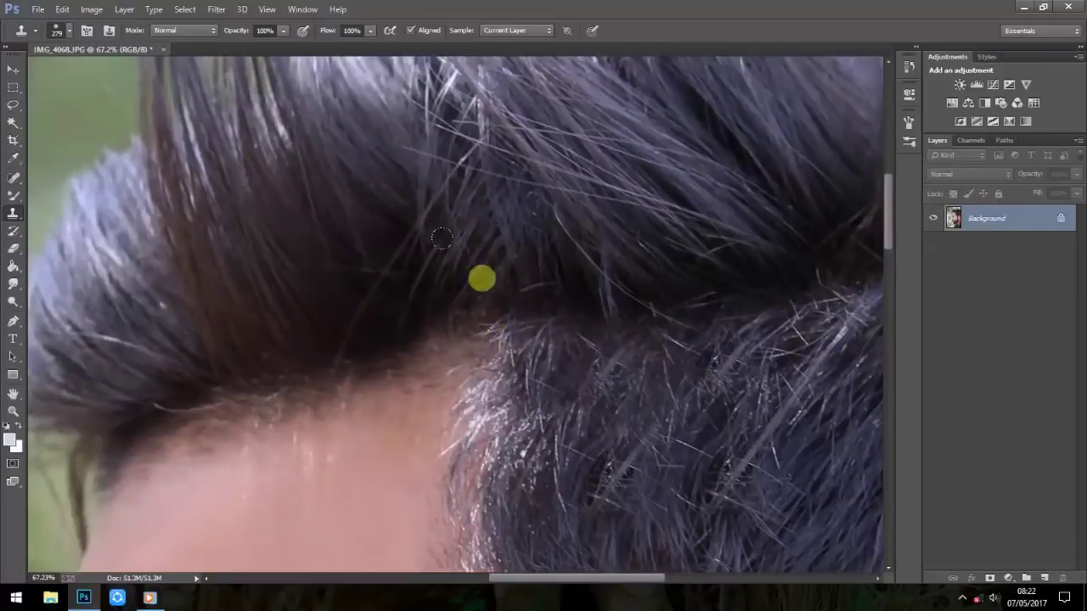
mouse_move(428, 270)
mouse_down()
mouse_move(444, 287)
mouse_move(411, 287)
mouse_up()
- Zoom out and back in to review the retouched portrait
scroll(451, 337, down, 3)
scroll(464, 393, down, 2)
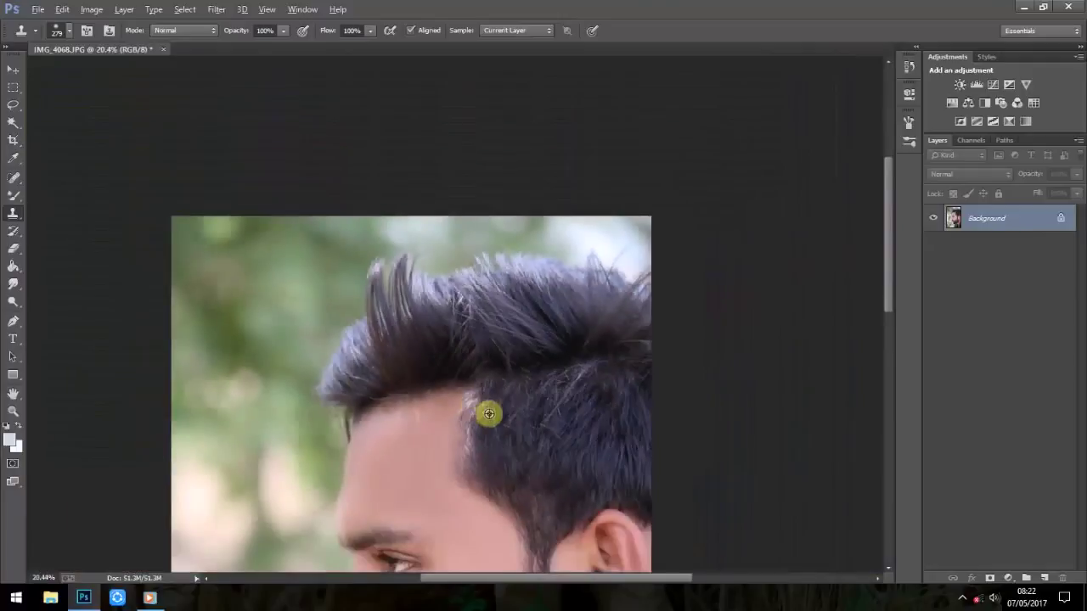
scroll(487, 413, down, 1)
scroll(496, 413, down, 1)
scroll(497, 374, up, 2)
scroll(498, 364, up, 1)
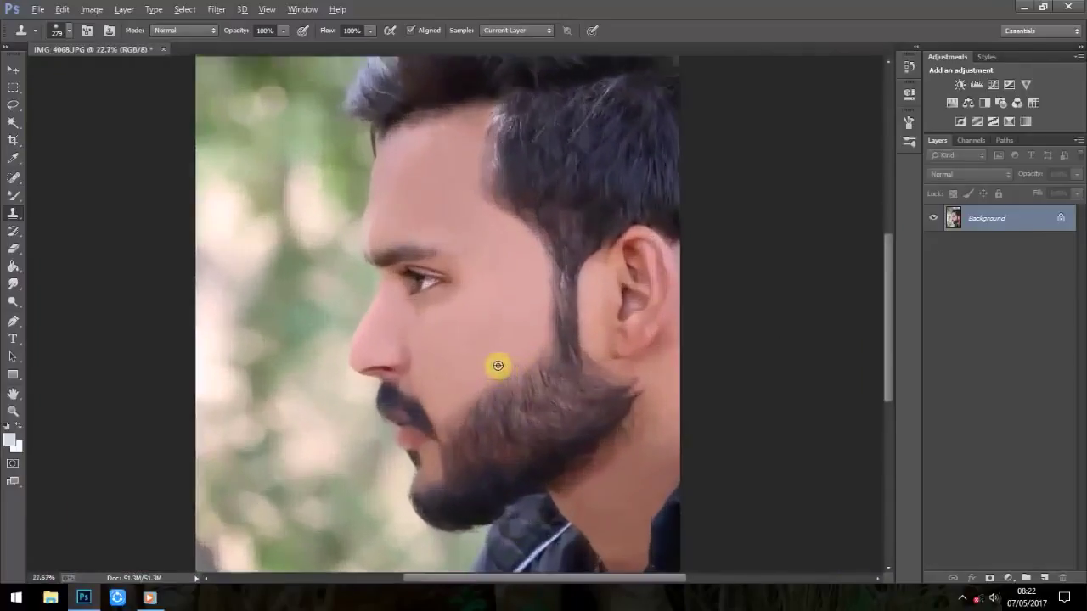
scroll(497, 365, up, 1)
scroll(497, 365, up, 1)
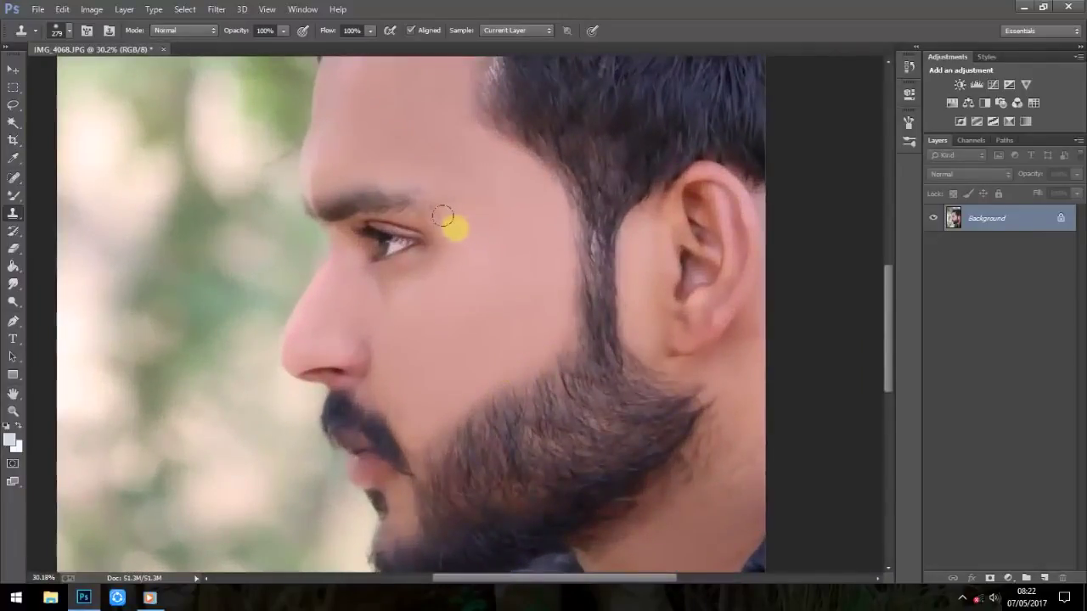
scroll(507, 335, down, 1)
scroll(502, 344, down, 1)
scroll(506, 347, up, 1)
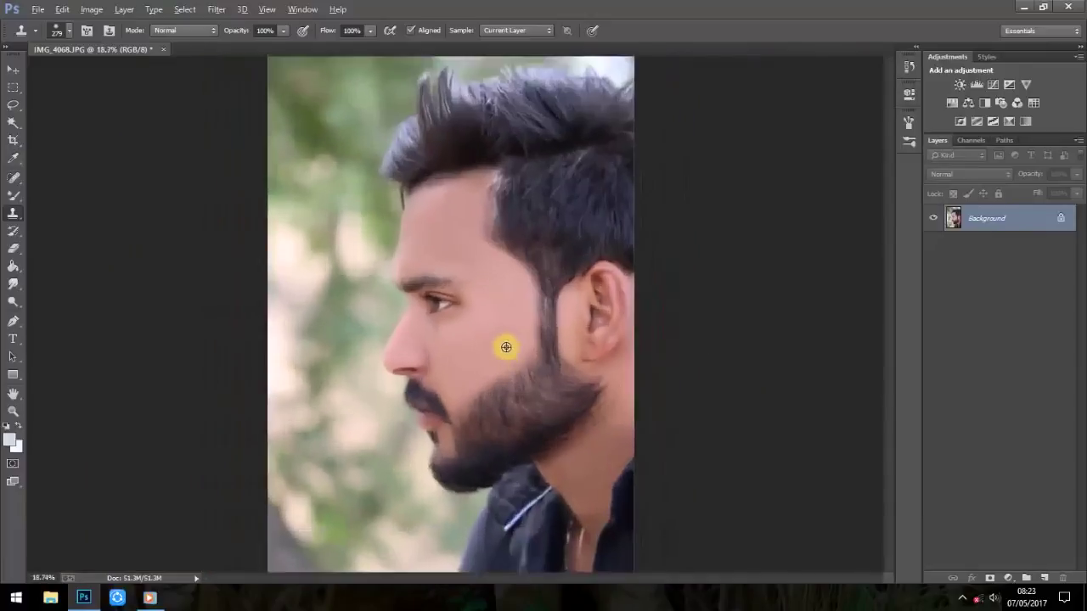
scroll(506, 348, up, 1)
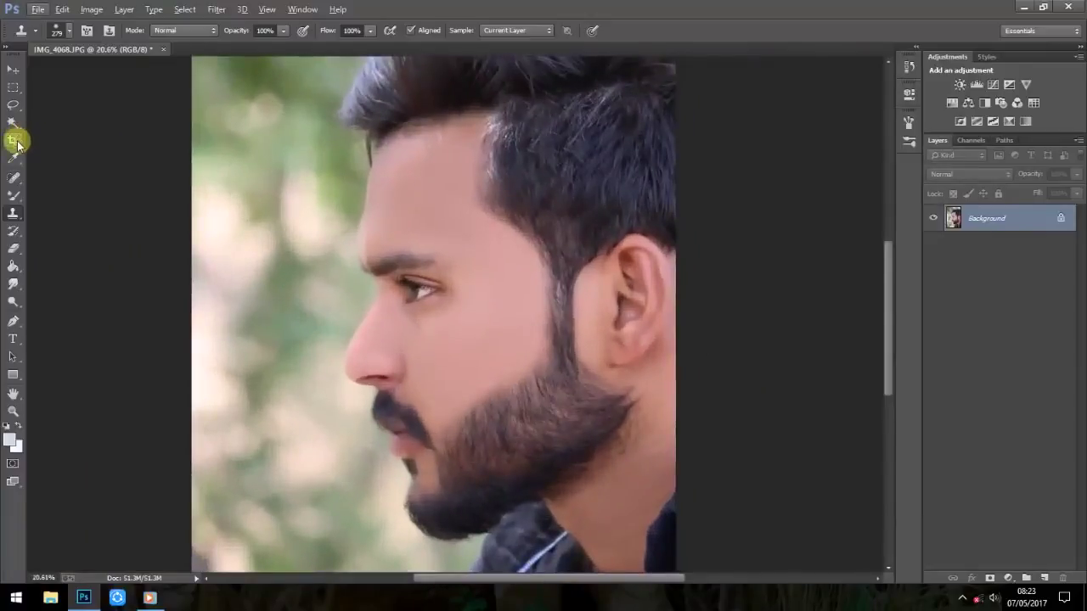
- Switch back to the Mixer Brush with a 64 px brush size
click(13, 192)
scroll(443, 396, up, 4)
scroll(546, 383, up, 8)
scroll(343, 377, up, 6)
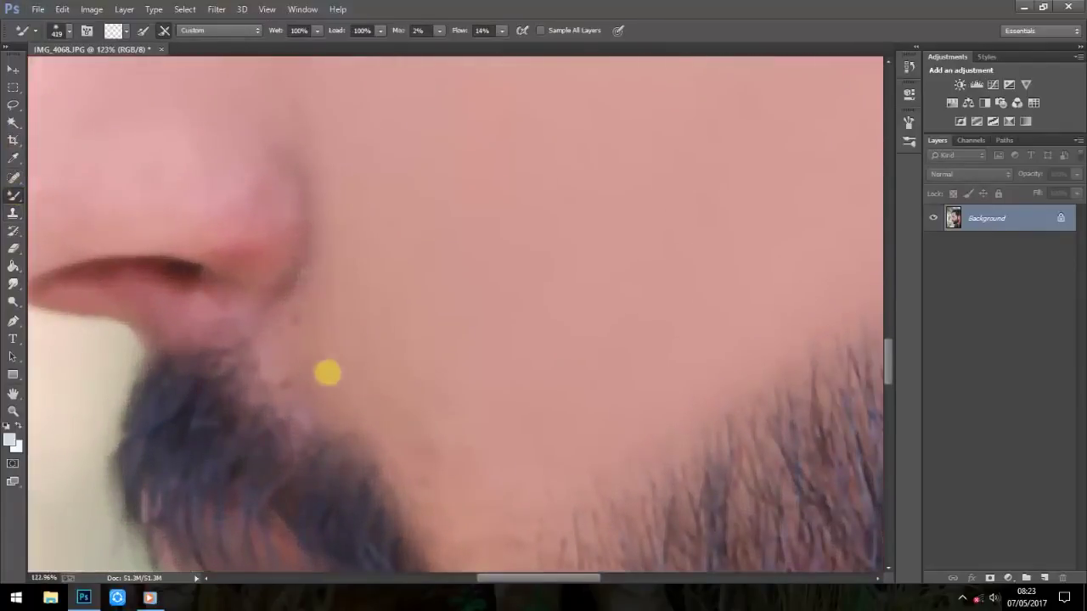
click(70, 31)
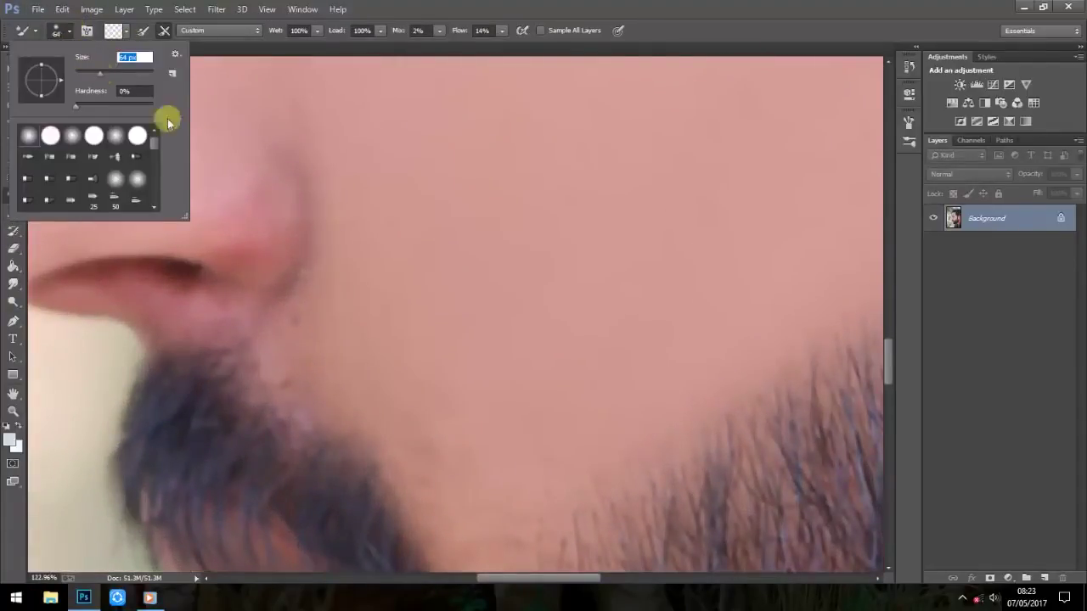
click(305, 357)
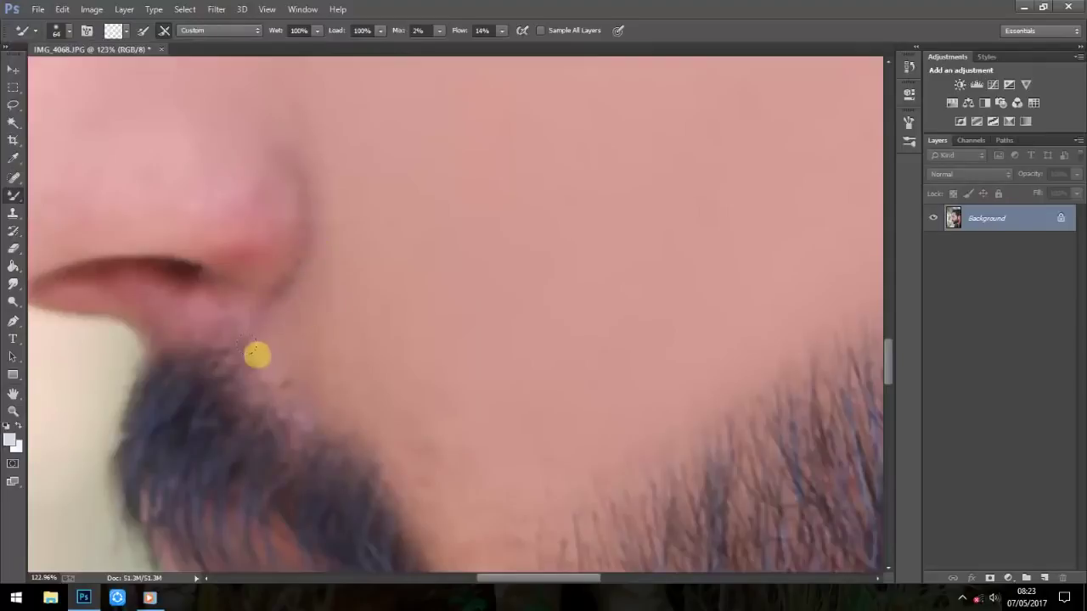
- Blend the cheek, neck and forehead skin smooth with soft mixer-brush strokes
scroll(350, 331, up, 1)
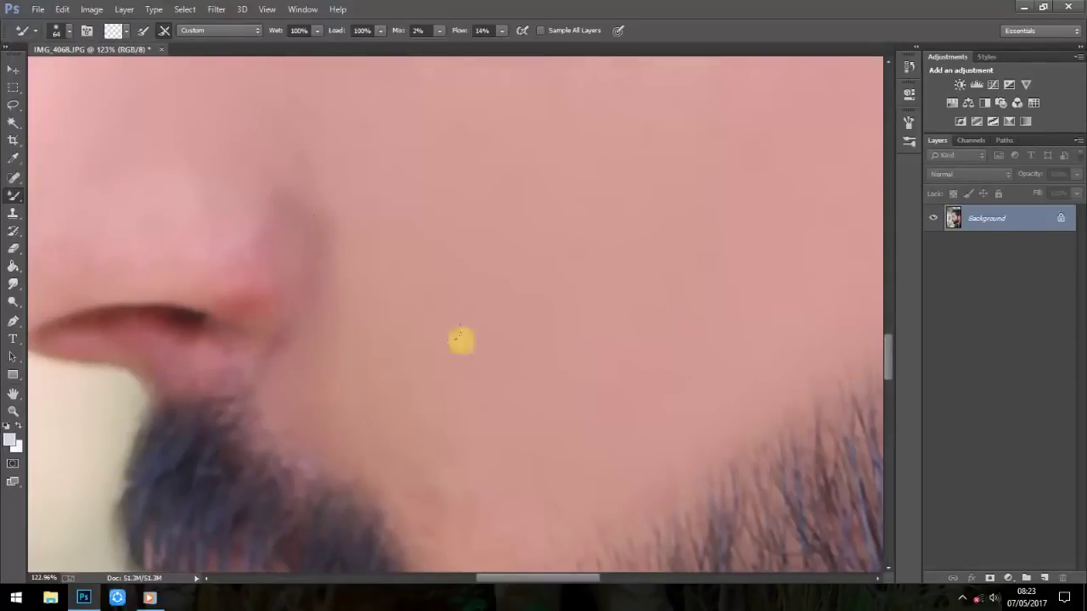
scroll(315, 229, down, 3)
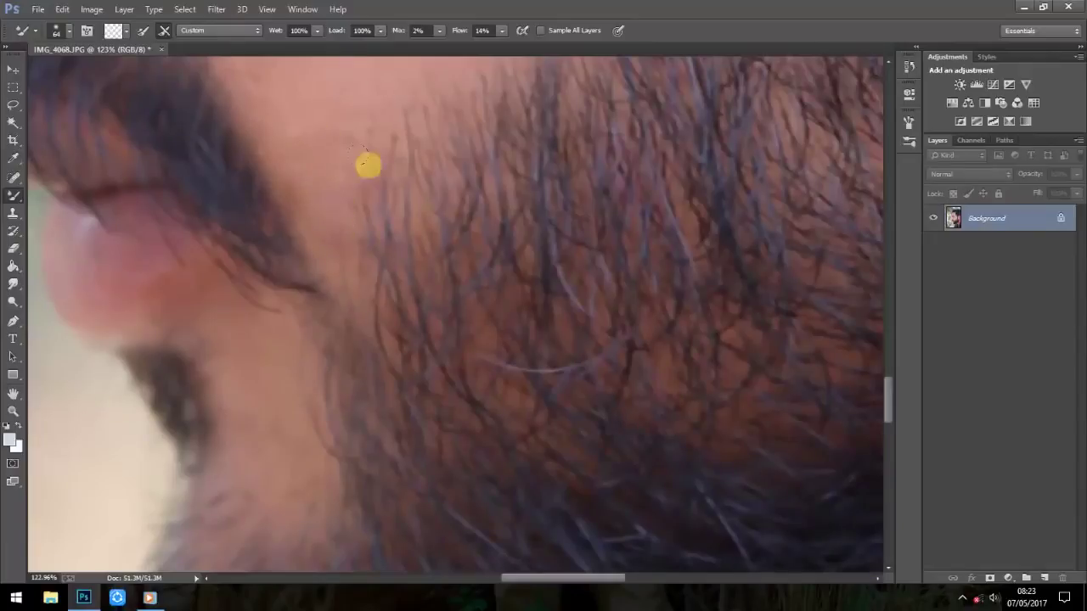
scroll(436, 247, down, 3)
scroll(436, 247, left, 2)
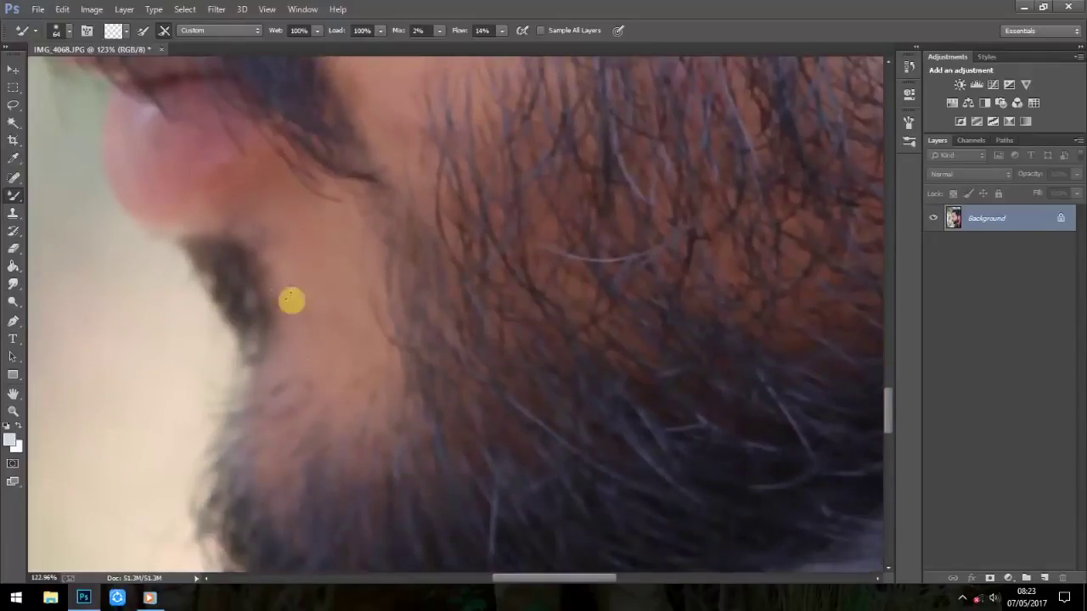
mouse_move(368, 364)
mouse_down()
mouse_move(322, 449)
mouse_move(381, 230)
mouse_move(536, 261)
mouse_up()
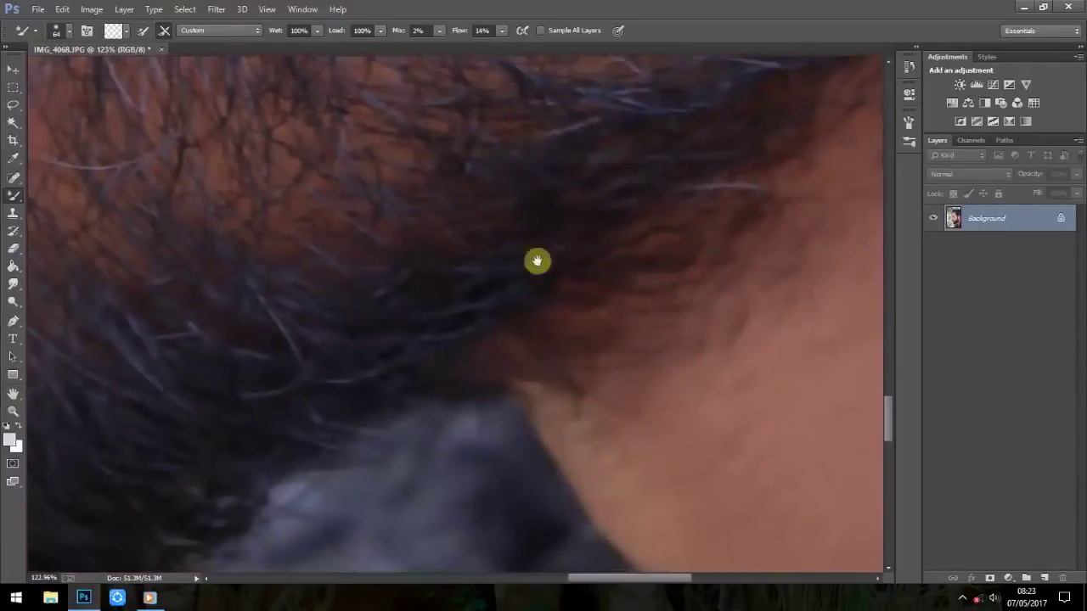
scroll(536, 261, down, 2)
scroll(434, 388, down, 2)
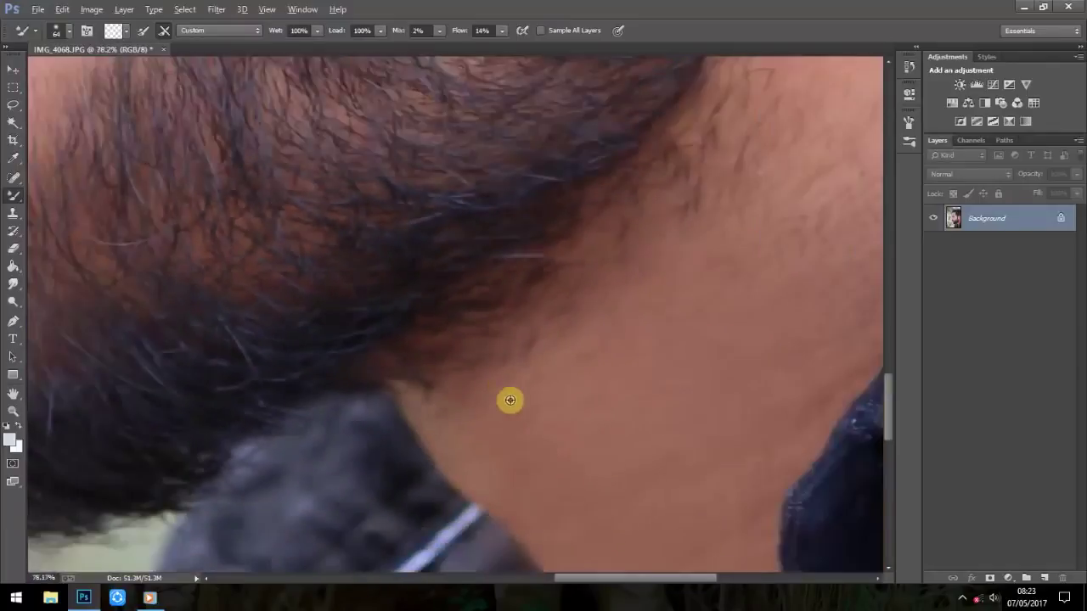
scroll(510, 400, down, 3)
scroll(561, 383, down, 2)
scroll(572, 393, down, 1)
scroll(575, 395, down, 1)
scroll(572, 395, up, 1)
scroll(544, 348, up, 2)
scroll(526, 308, up, 2)
scroll(521, 230, up, 2)
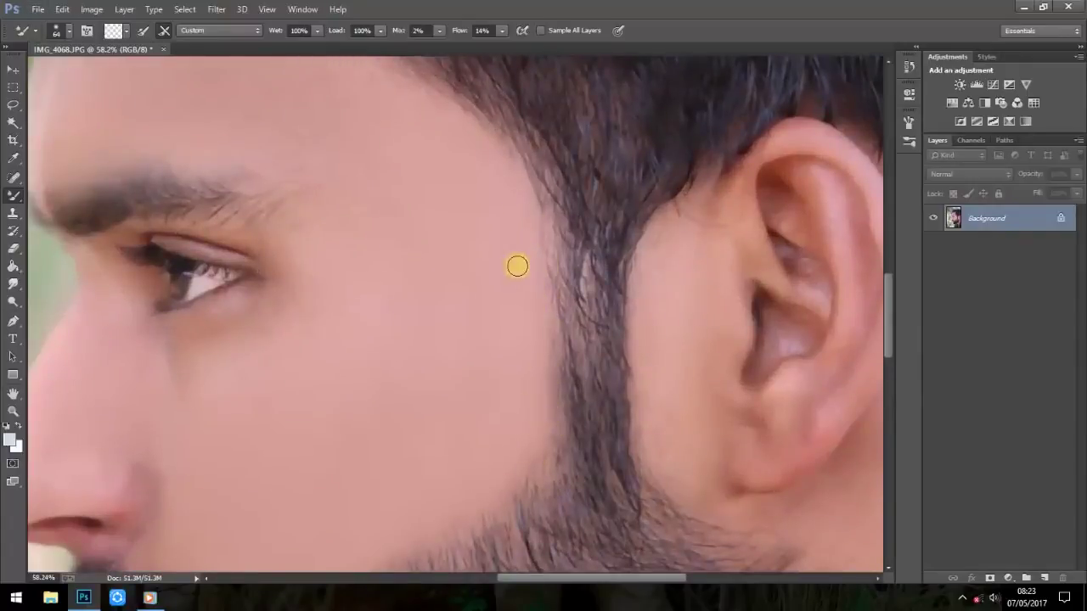
scroll(597, 368, down, 2)
scroll(597, 368, down, 2)
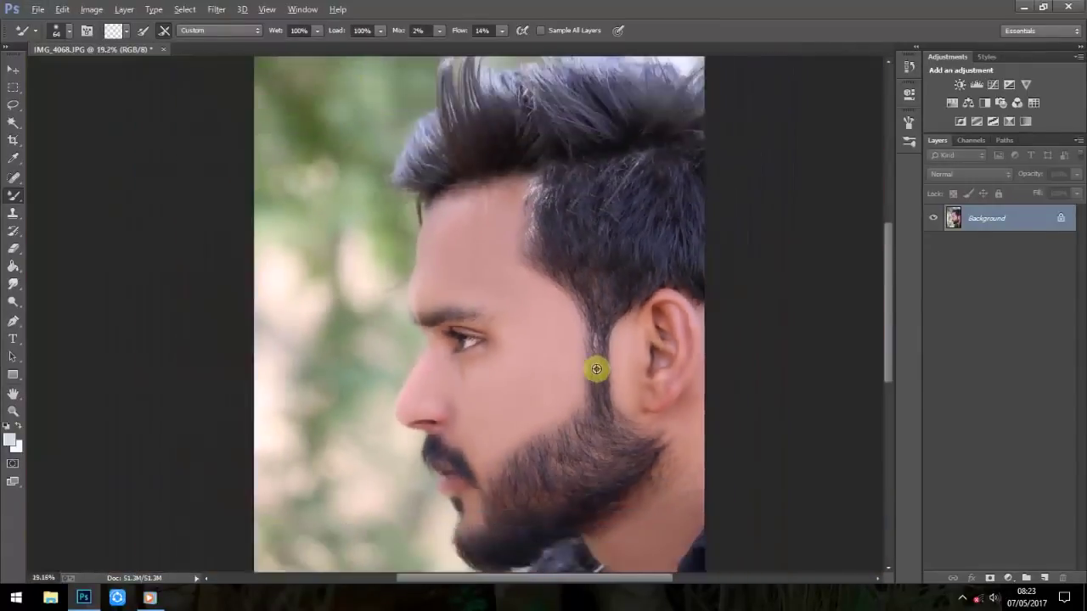
scroll(597, 368, down, 1)
scroll(569, 318, up, 3)
scroll(442, 187, up, 2)
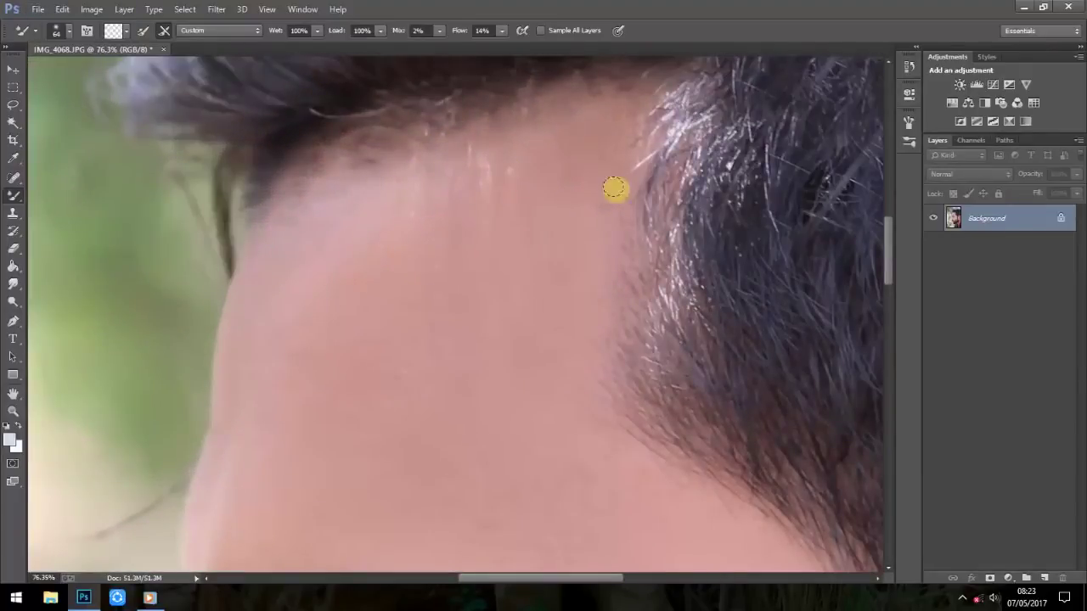
scroll(615, 188, down, 3)
scroll(697, 253, down, 2)
scroll(696, 257, down, 1)
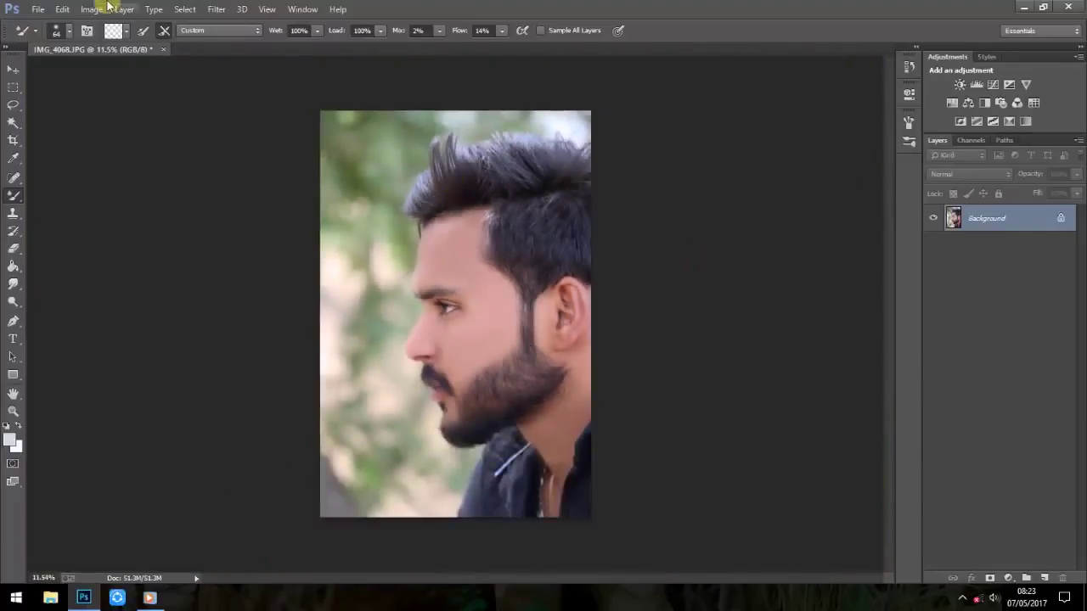
click(216, 9)
mouse_move(241, 307)
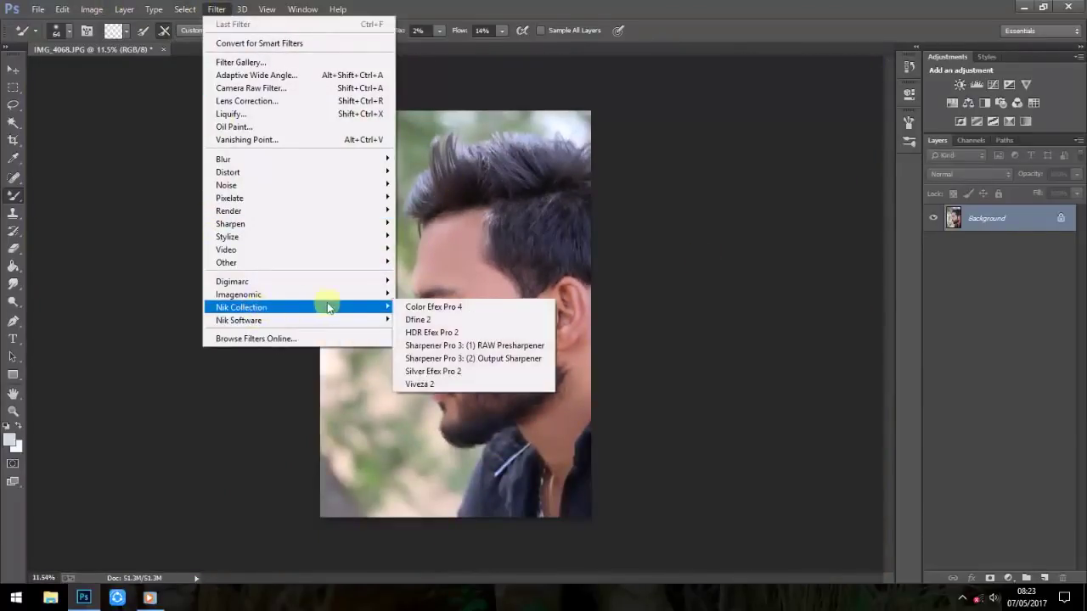
- Apply Color Efex Pro 4's Contrast Colour Range with Brightness lowered to -6%
click(450, 306)
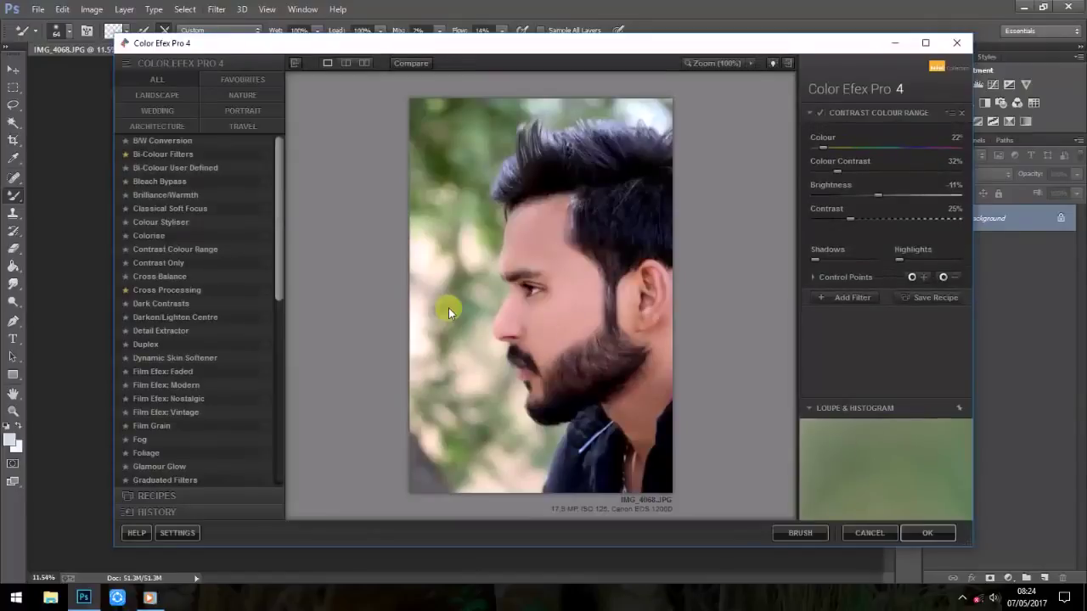
click(184, 249)
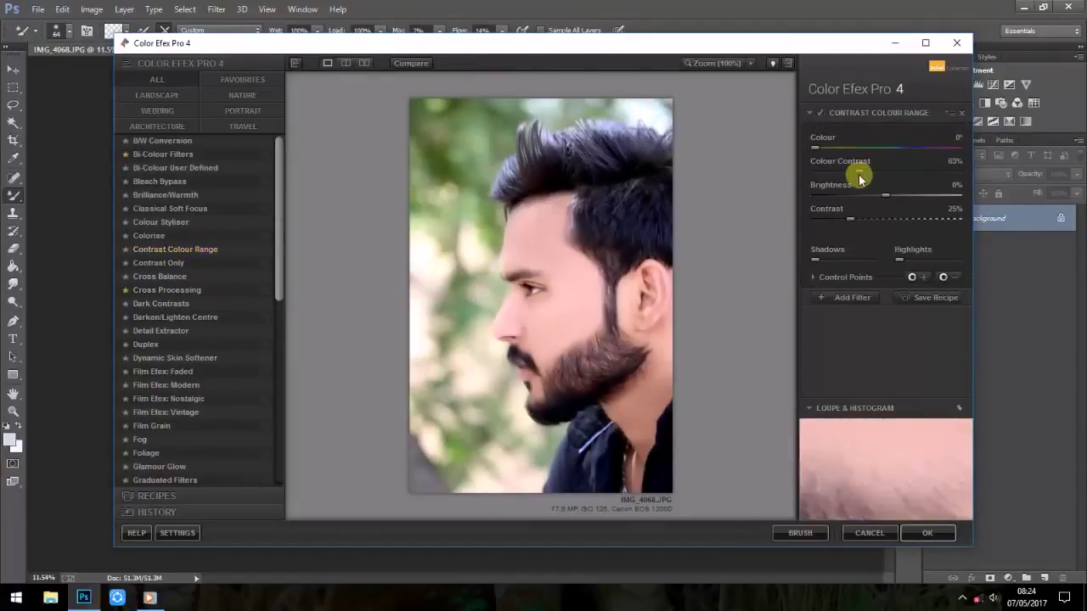
drag(885, 199, 881, 199)
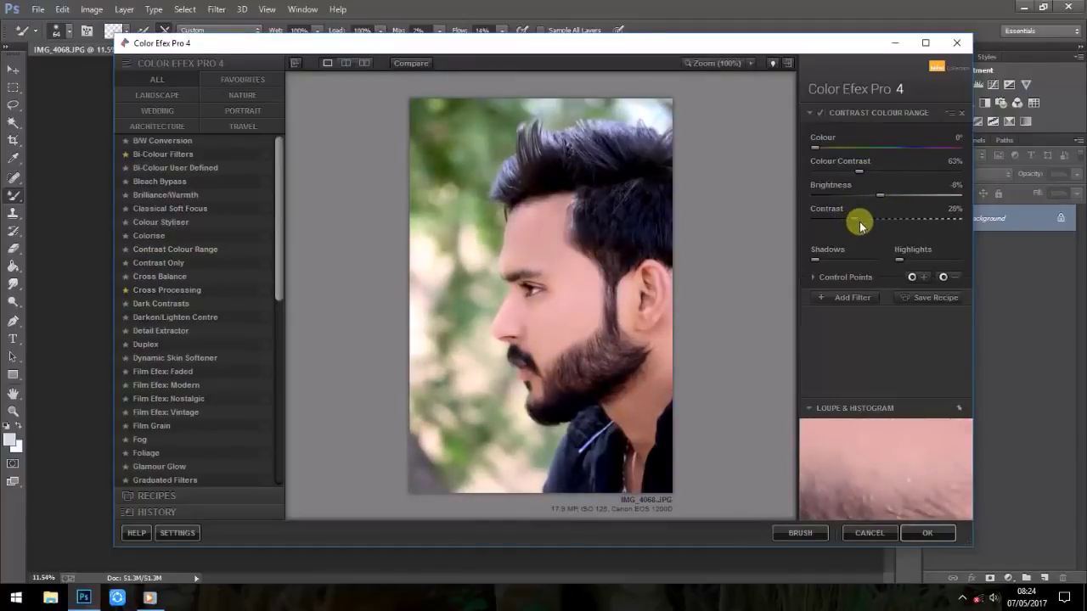
click(947, 531)
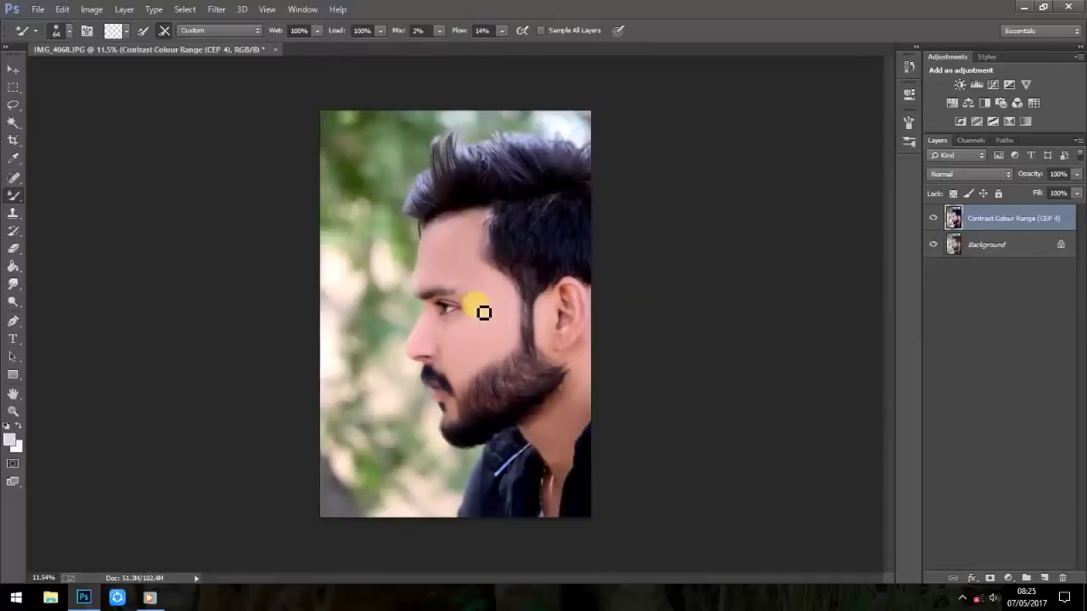
- In the Camera Raw Filter's HSL/Grayscale tab, set the Greens hue to +100
click(217, 9)
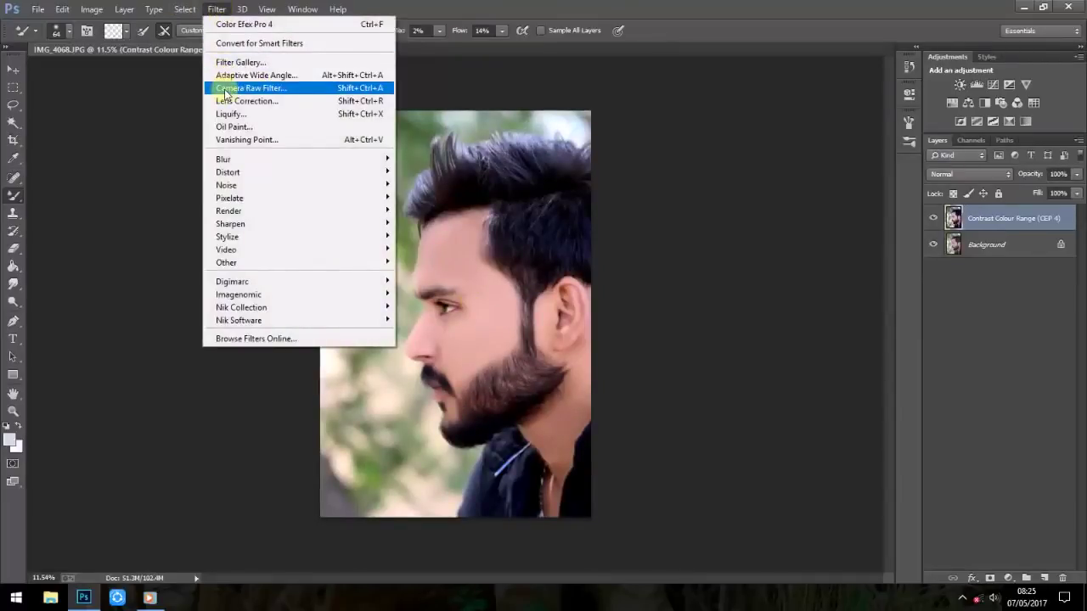
click(225, 89)
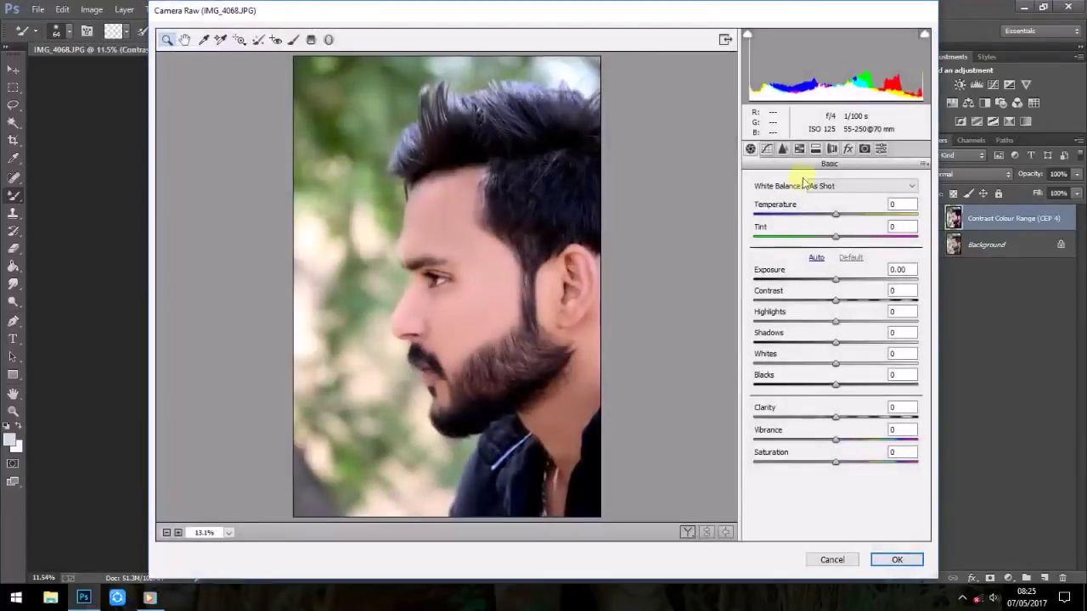
click(799, 149)
drag(836, 313, 929, 310)
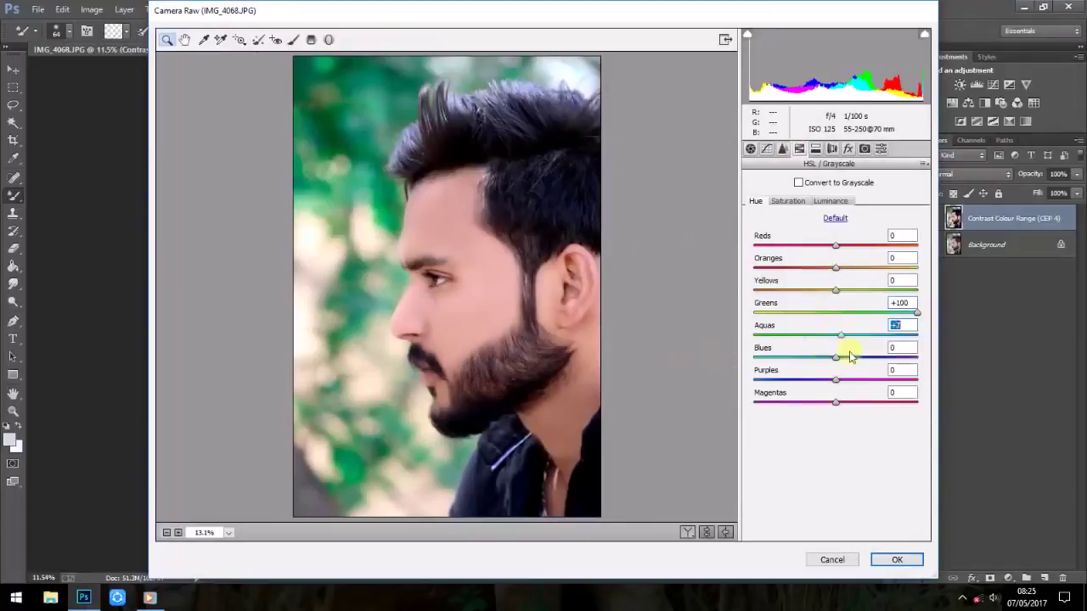
click(891, 559)
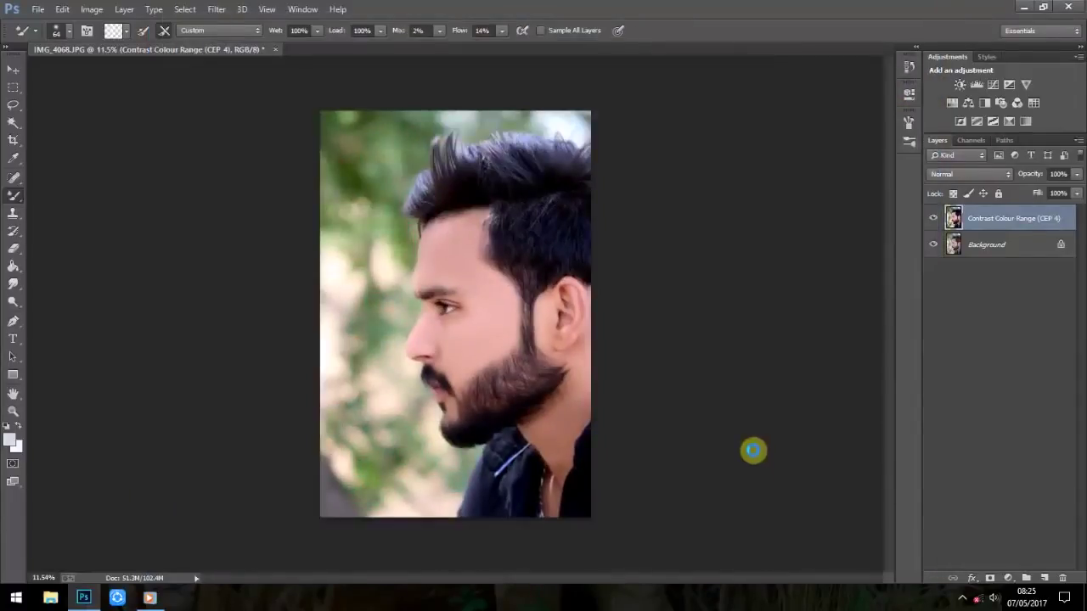